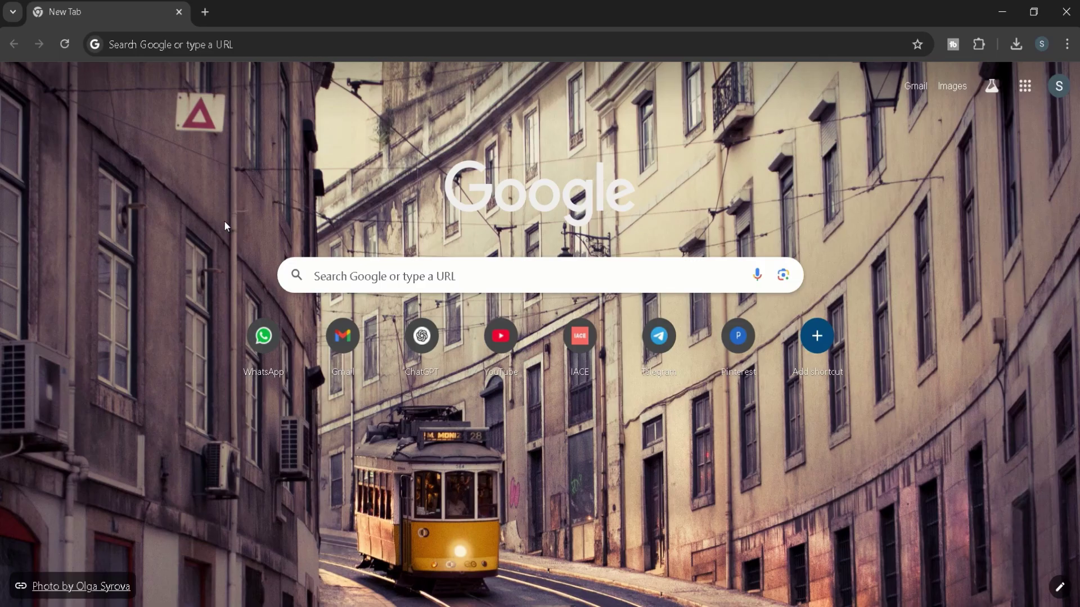
Search Google for 'chatgpt' from the new tab to reach chatgpt.com
click(411, 276)
text(cha)
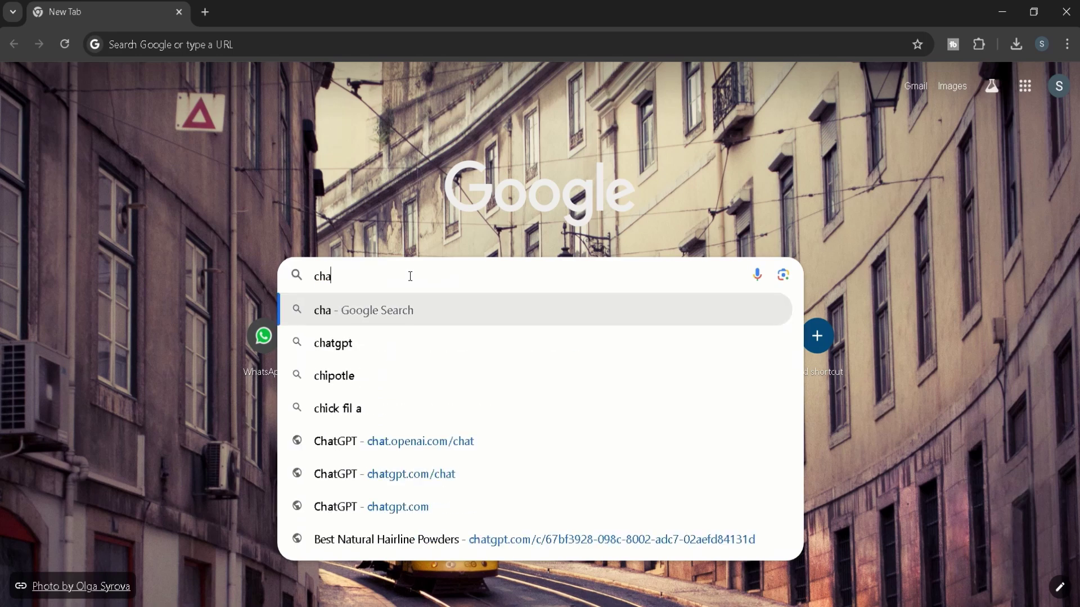
text(tgpt)
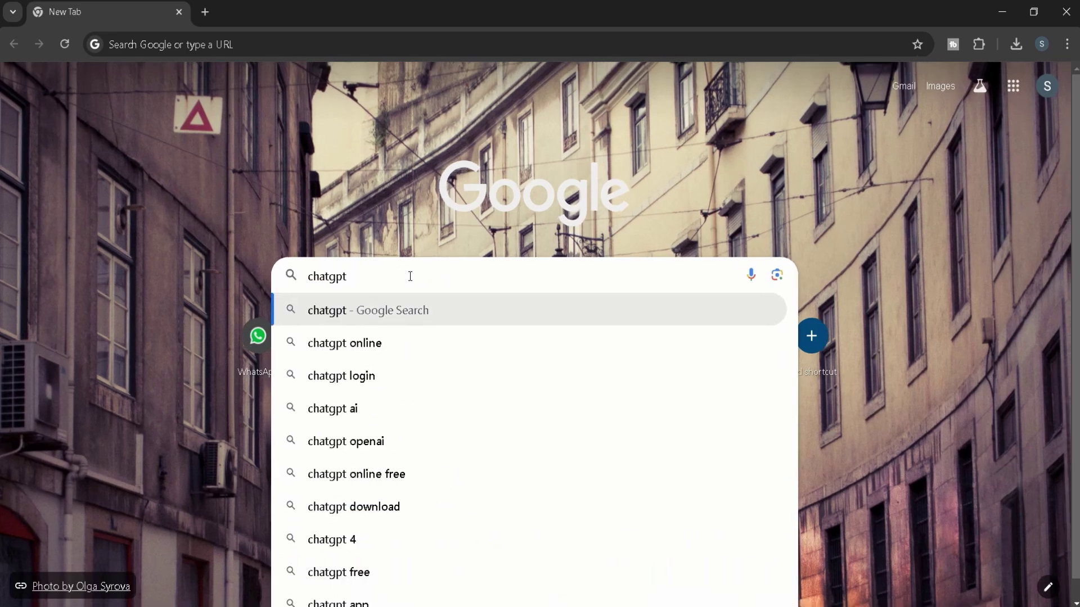
key(Return)
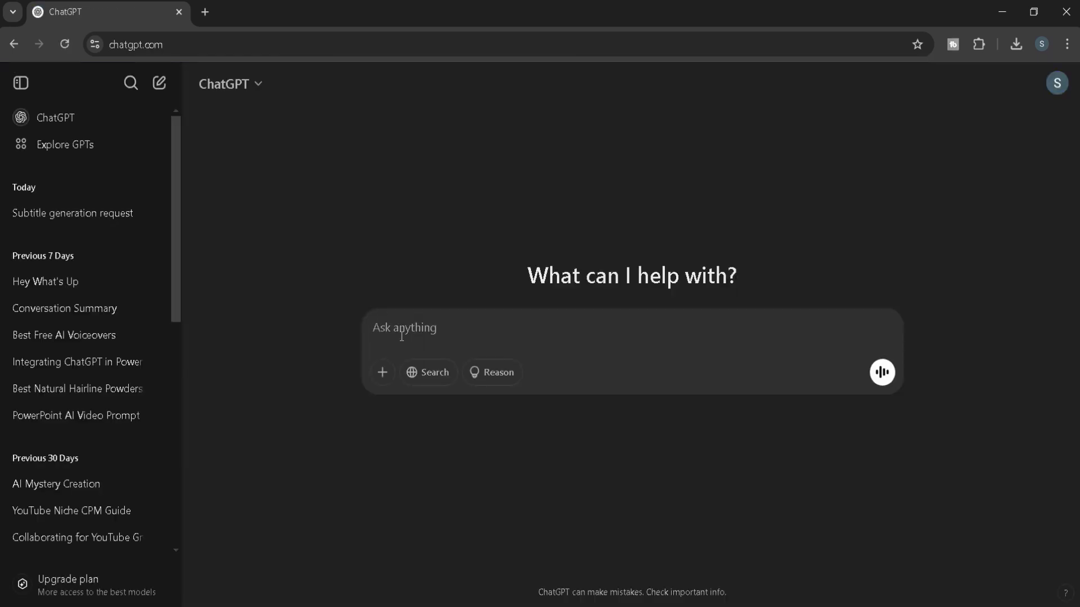
Ask ChatGPT for a detailed image prompt of a woman in professional attire and select the reply
text(()
text( detailed)
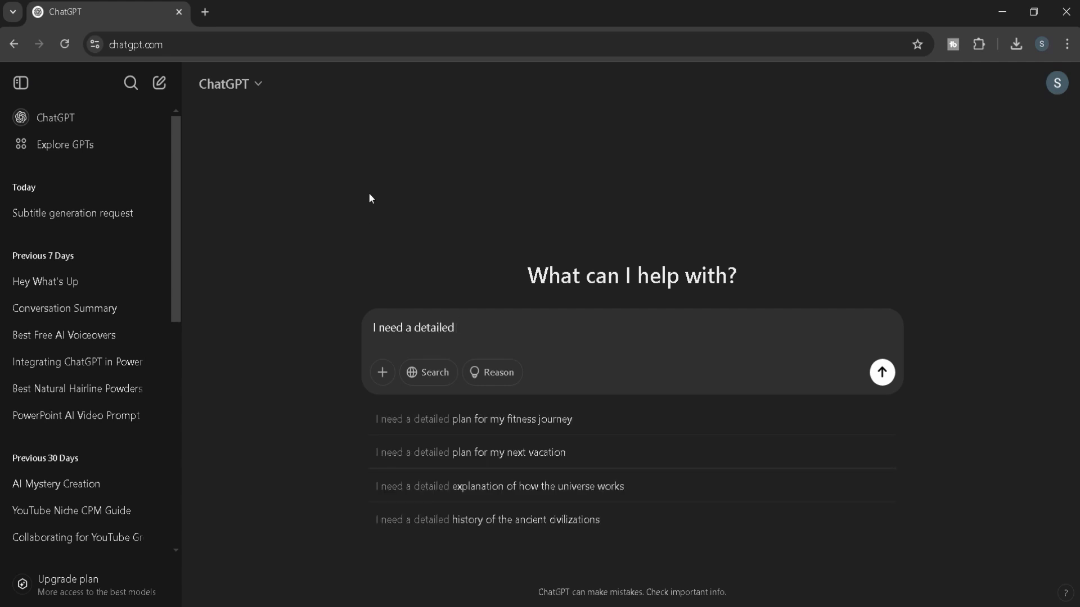
text( po)
key(BackSpace)
text(rompt to generate an A)
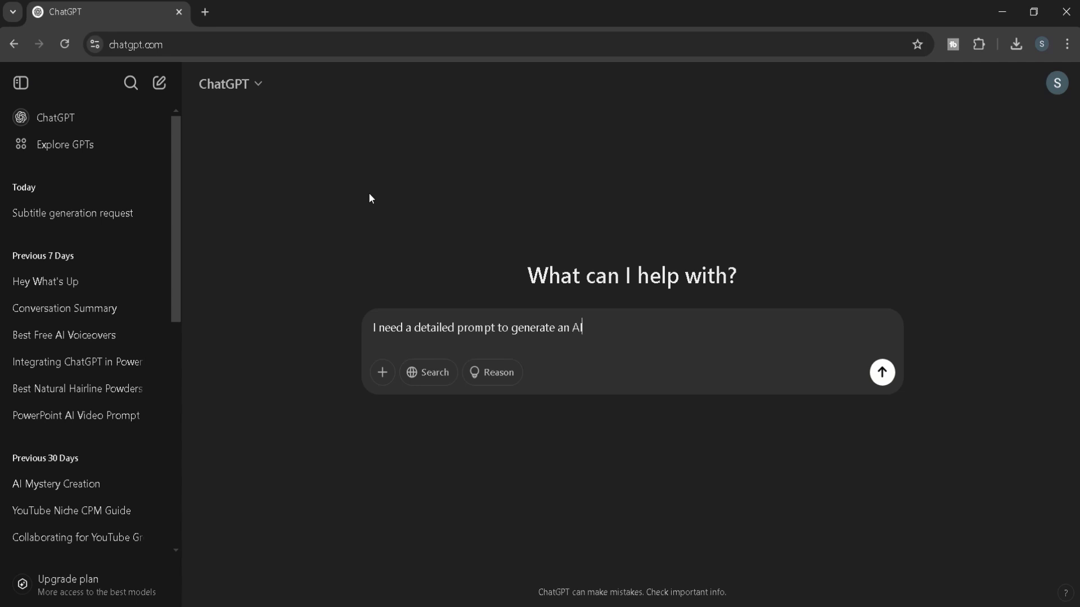
text( Image of a stunning w)
text(oman dressed in elegant)
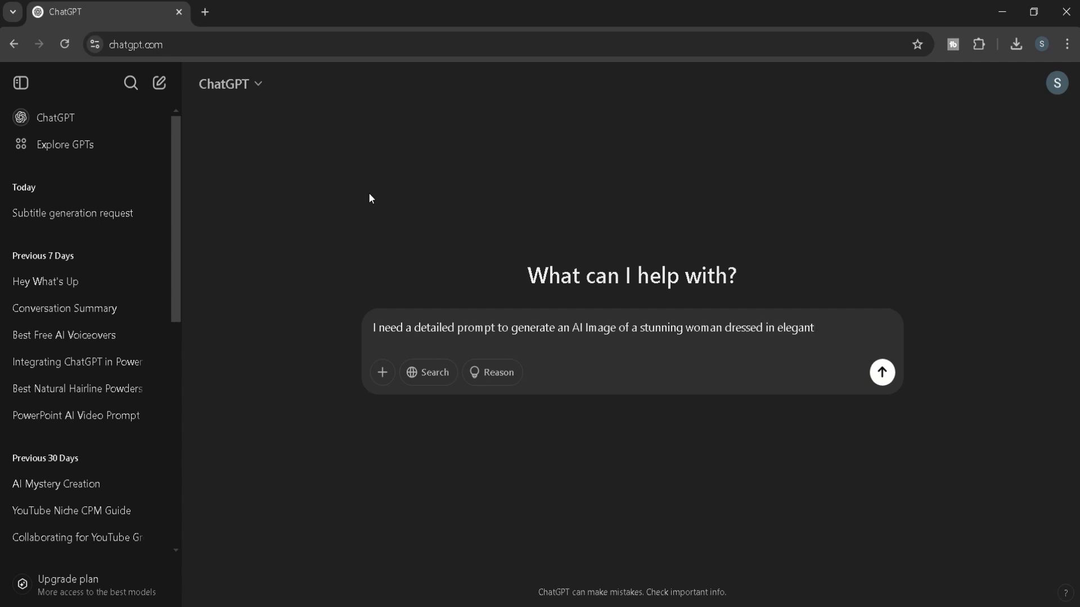
text( professional attire)
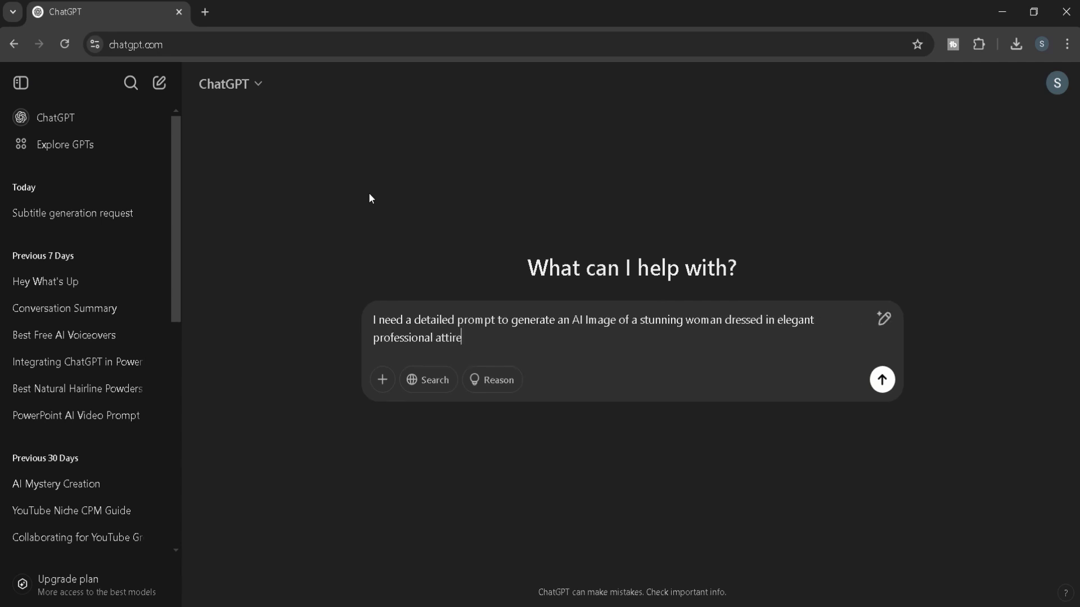
text(.)
key(Return)
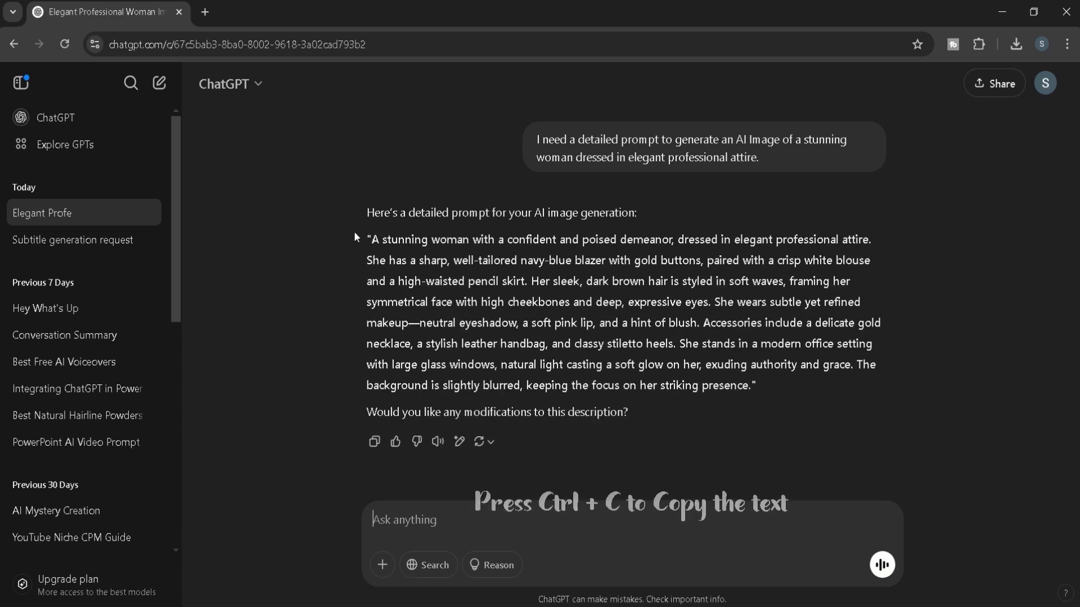
drag(368, 237, 773, 389)
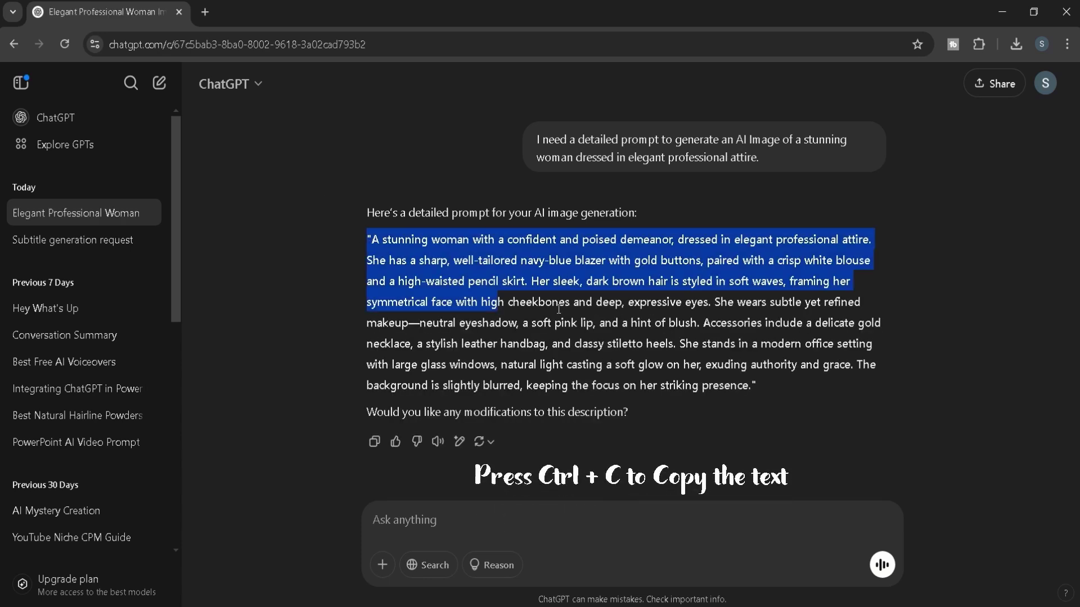
In a new tab, search Google for 'freepik' and open the Freepik homepage
key(ctrl+t)
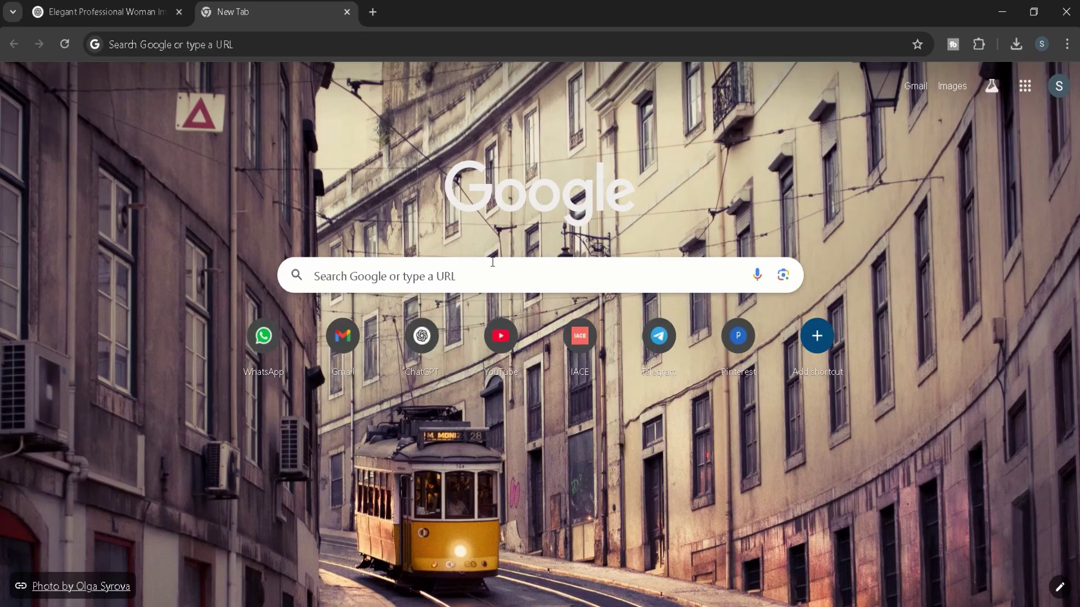
click(559, 281)
text(free)
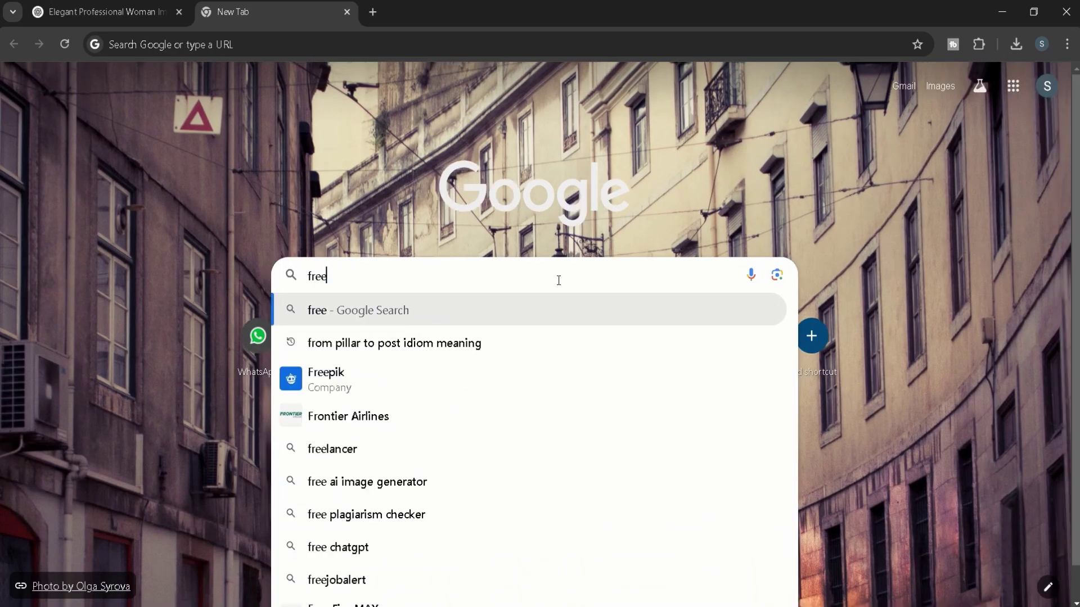
text(pik)
key(Return)
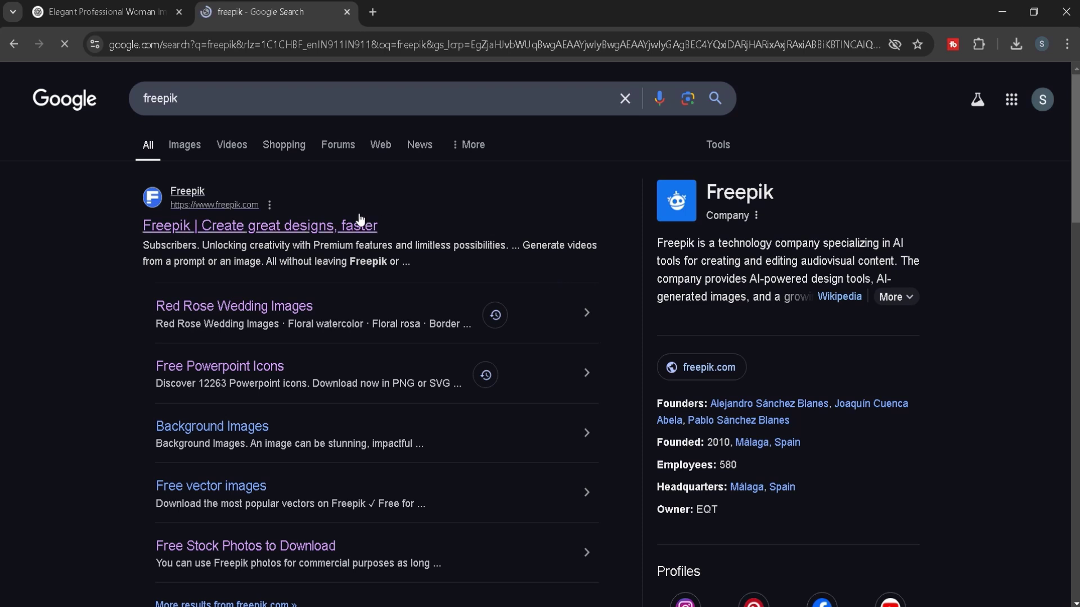
click(332, 228)
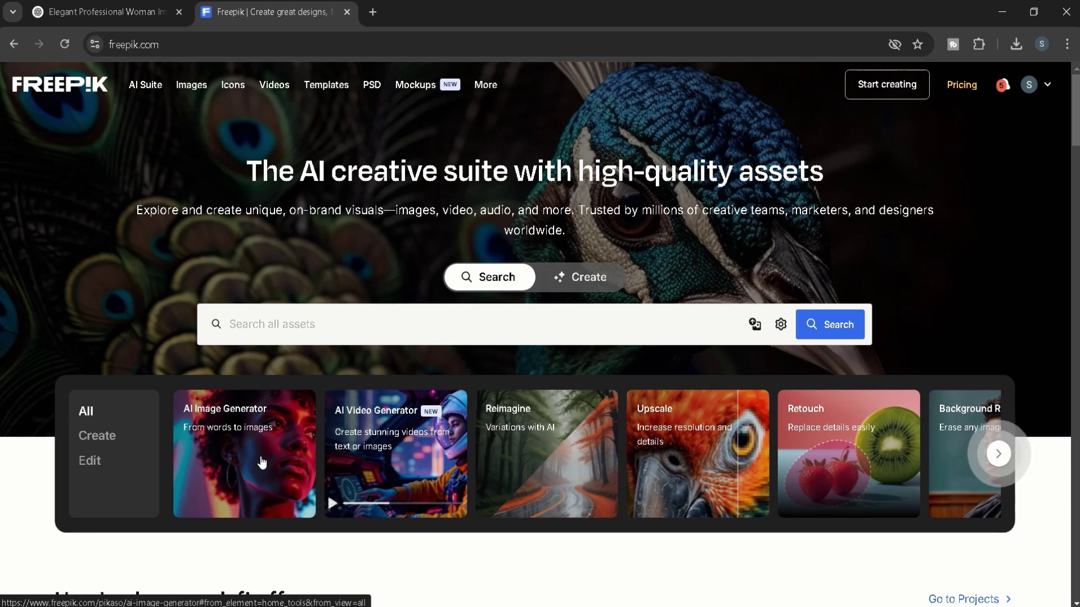
Open the AI Image Generator's Explore tab and scroll through the community image feed
click(262, 463)
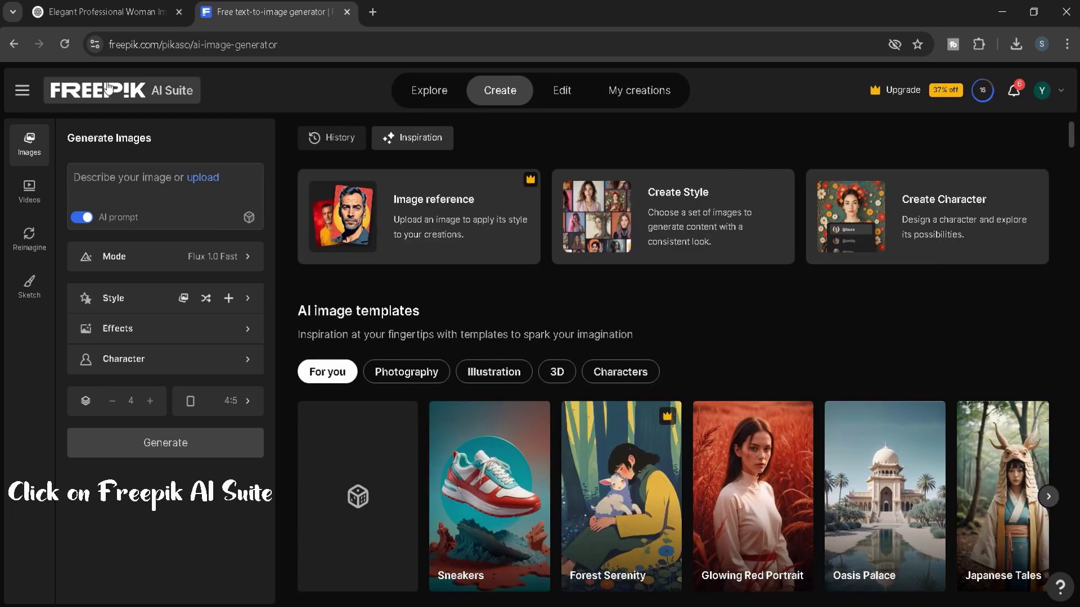
click(106, 89)
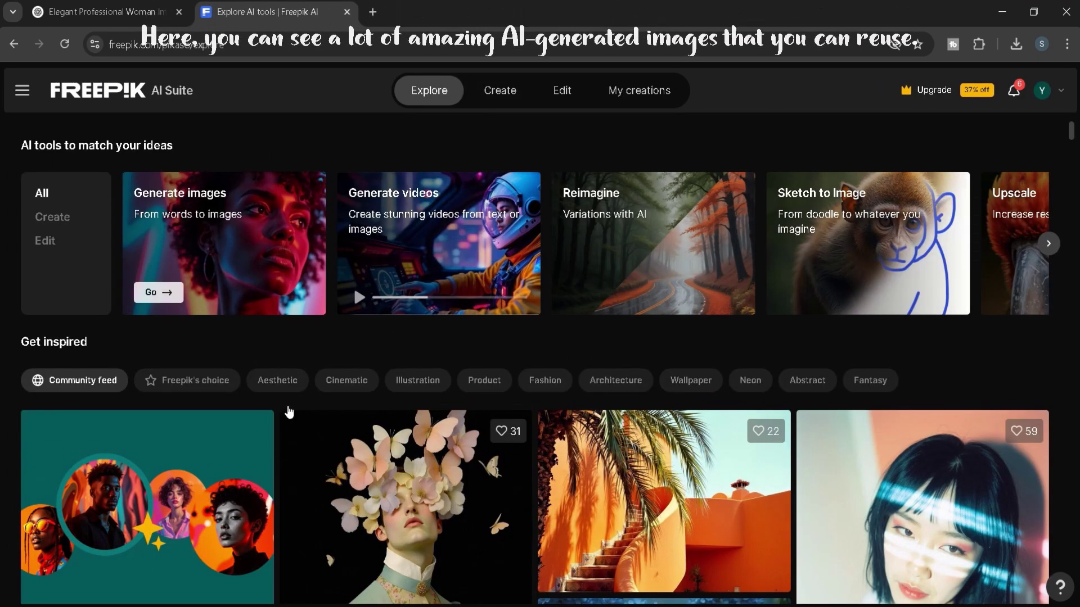
scroll(301, 482, down, 6)
scroll(307, 482, down, 1)
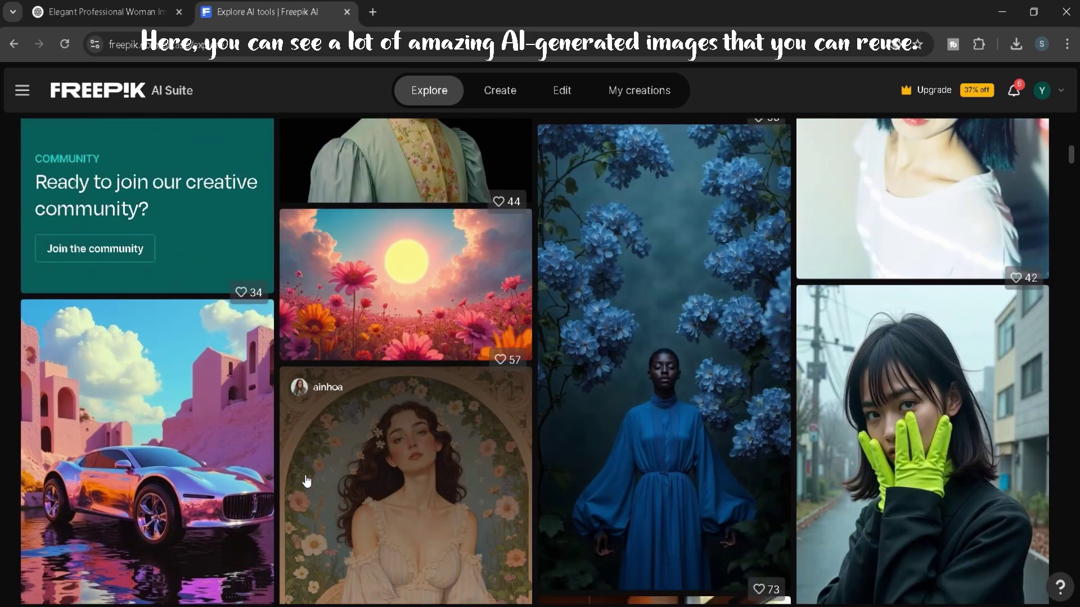
scroll(306, 482, down, 4)
scroll(575, 471, down, 4)
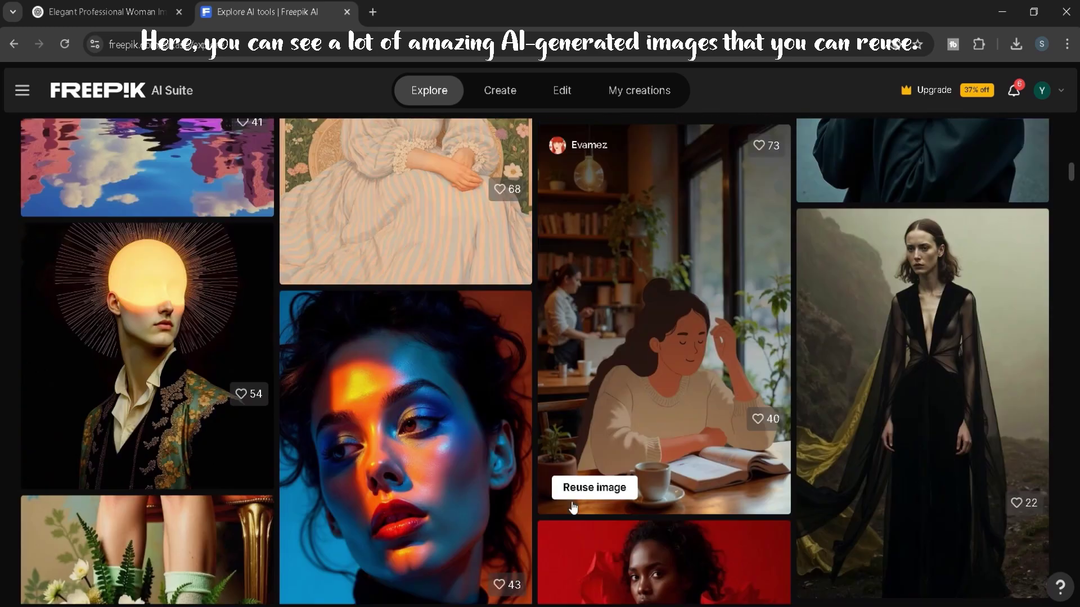
scroll(574, 489, down, 10)
scroll(574, 508, down, 1)
scroll(573, 508, down, 5)
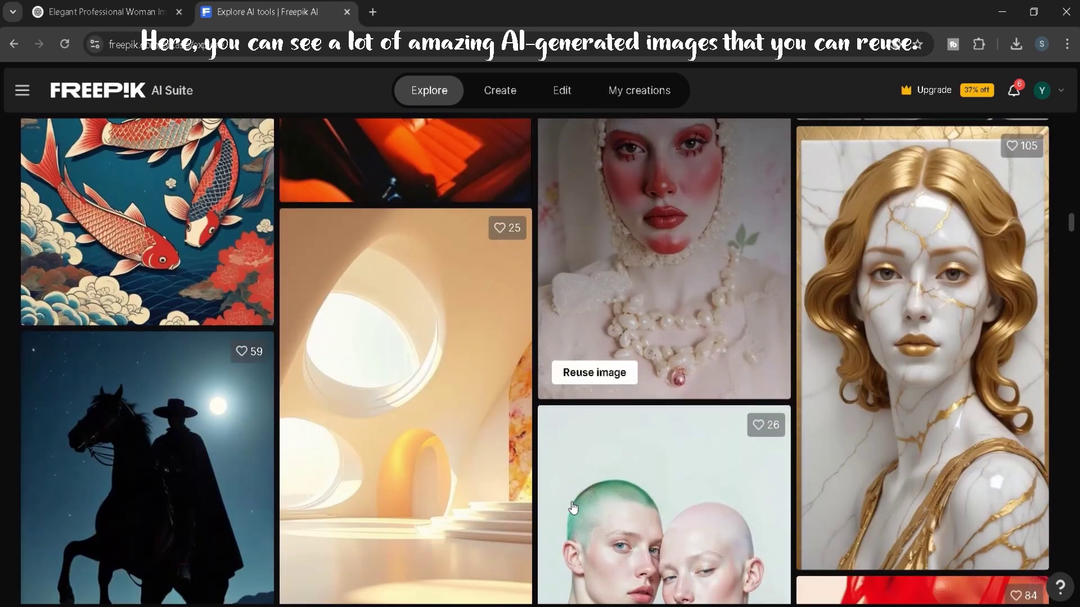
scroll(574, 508, down, 1)
scroll(573, 508, up, 6)
scroll(573, 509, up, 8)
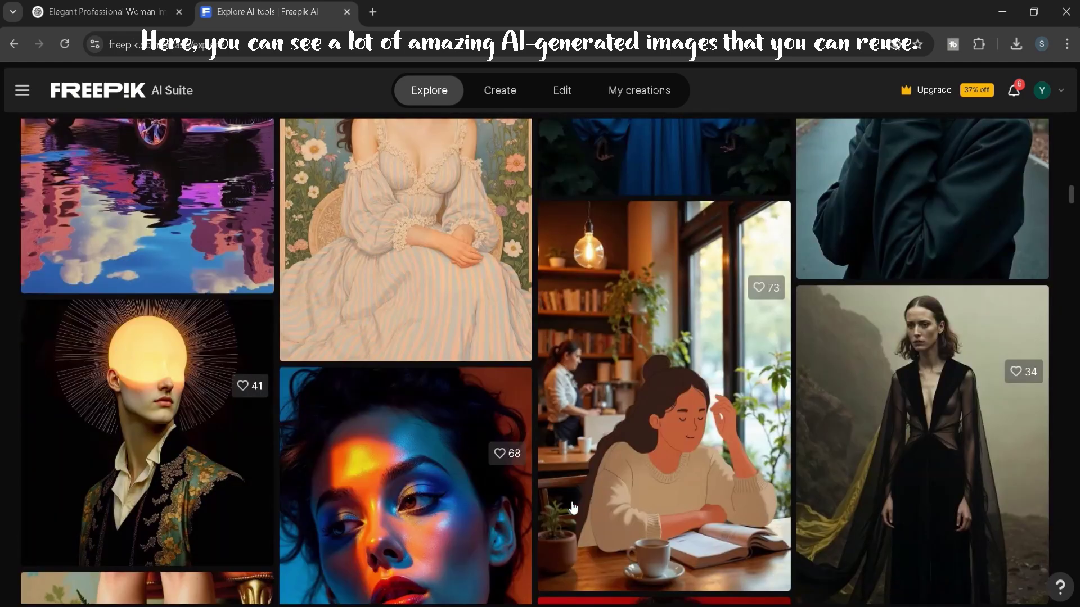
scroll(573, 509, up, 2)
scroll(573, 508, up, 6)
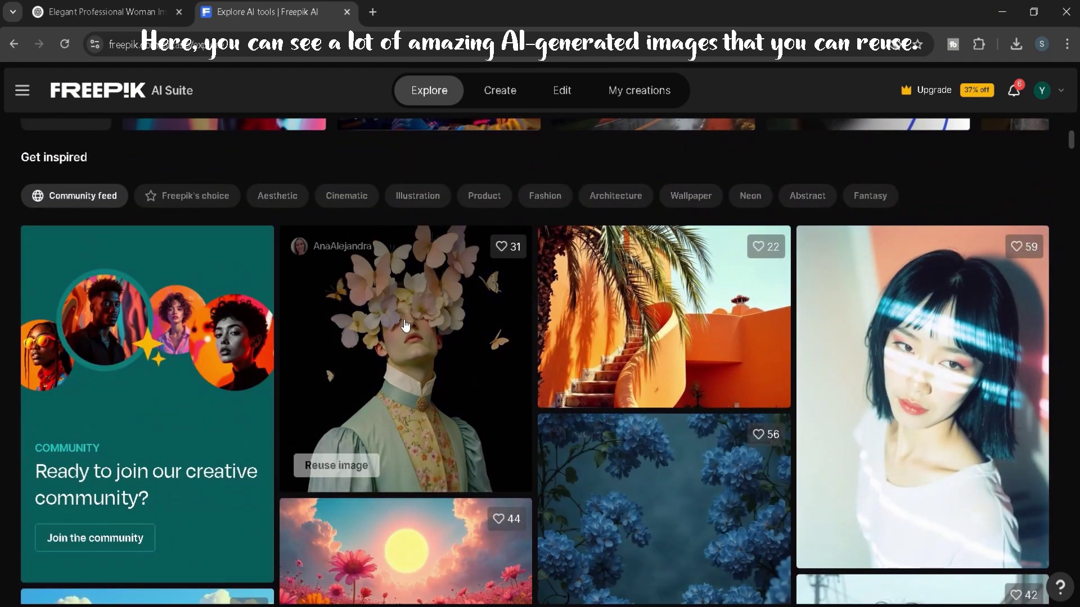
Open the butterfly portrait, choose to reuse it as a prompt, then return to AI Suite
click(404, 323)
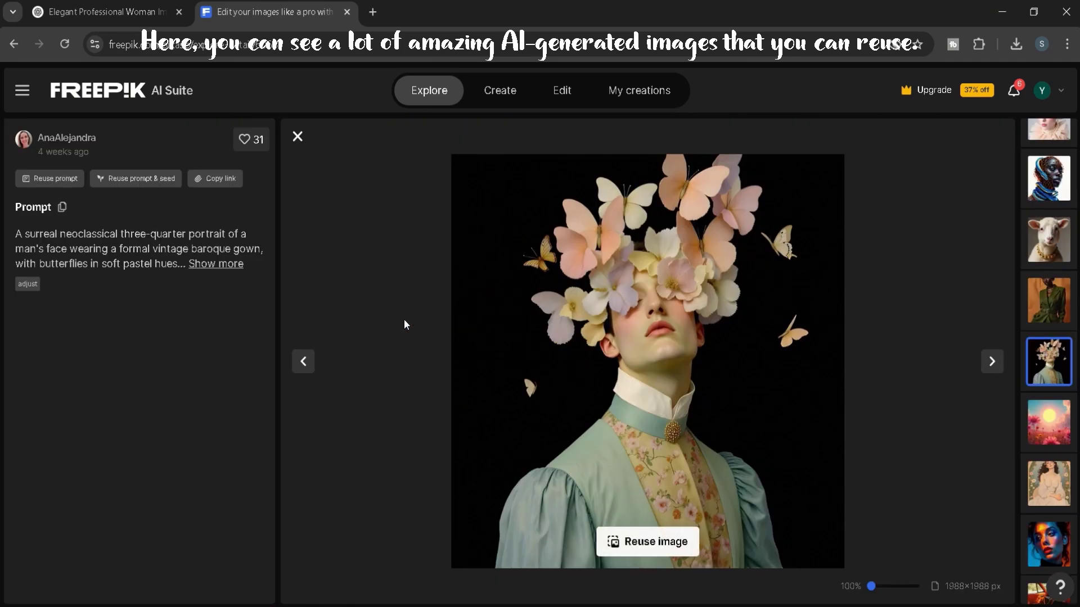
click(639, 540)
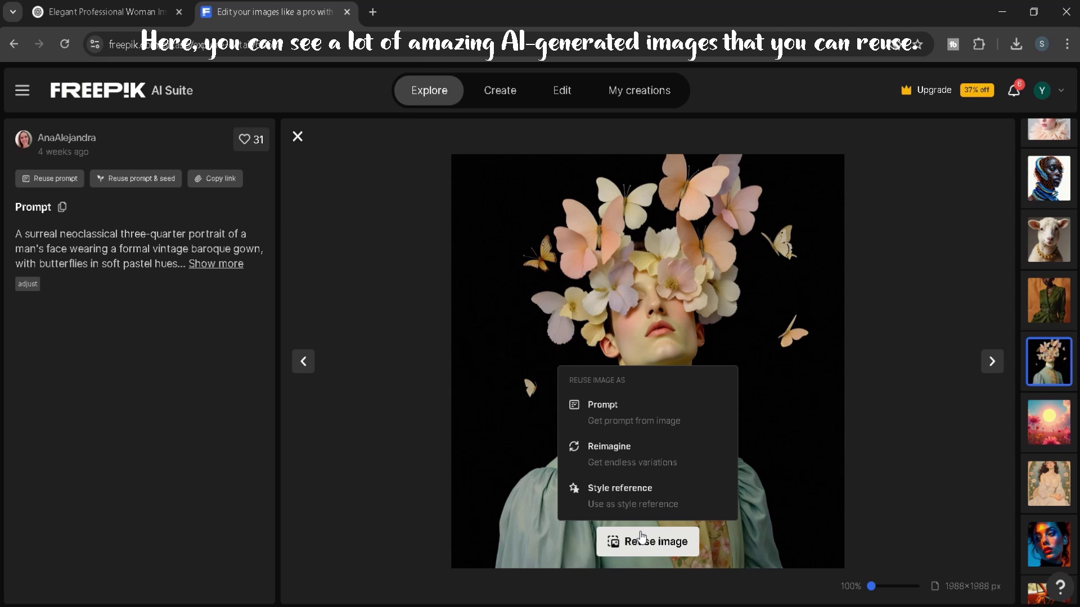
click(645, 430)
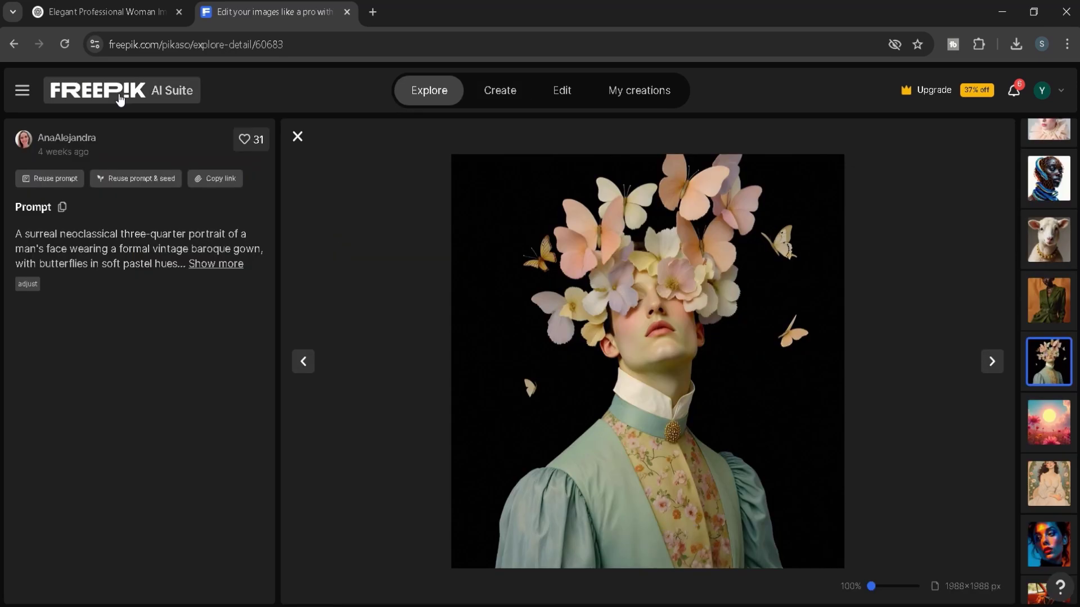
click(118, 99)
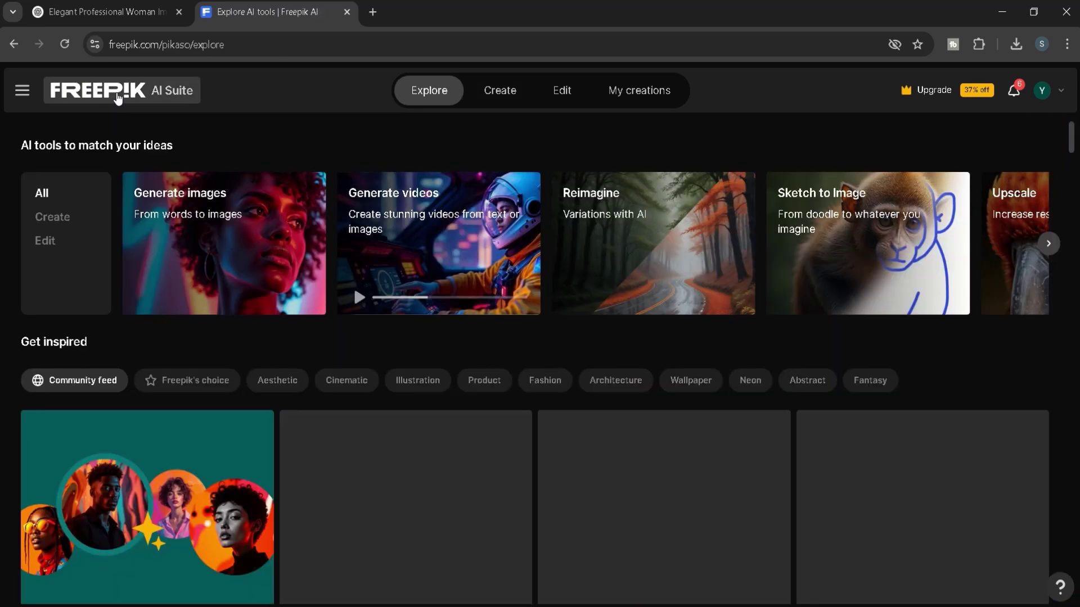
Paste the ChatGPT prompt into text-to-image, add the # softhue effect and generate
click(275, 253)
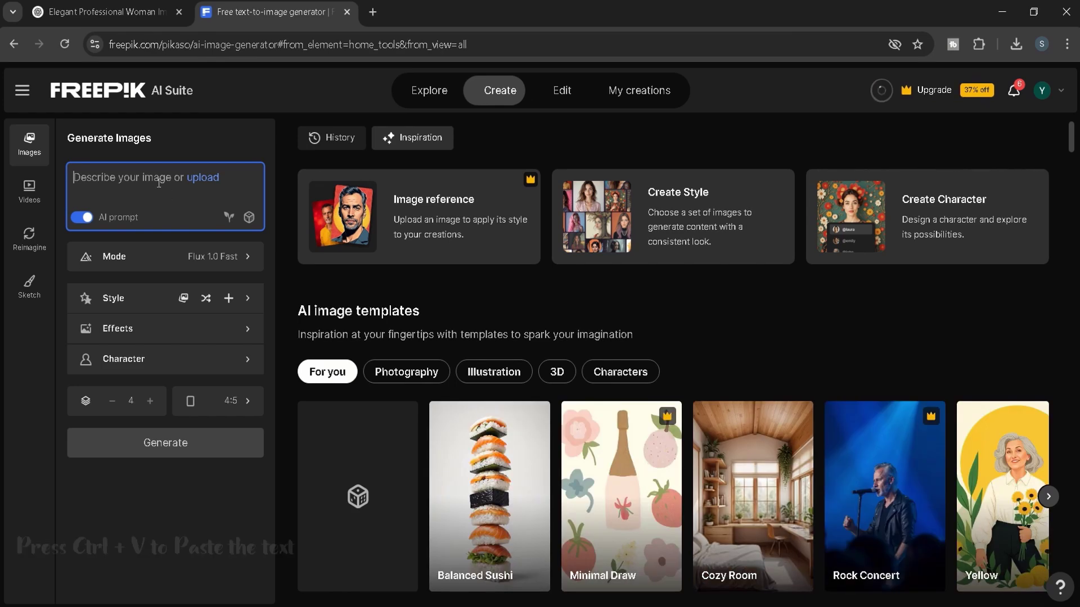
key(ctrl+v)
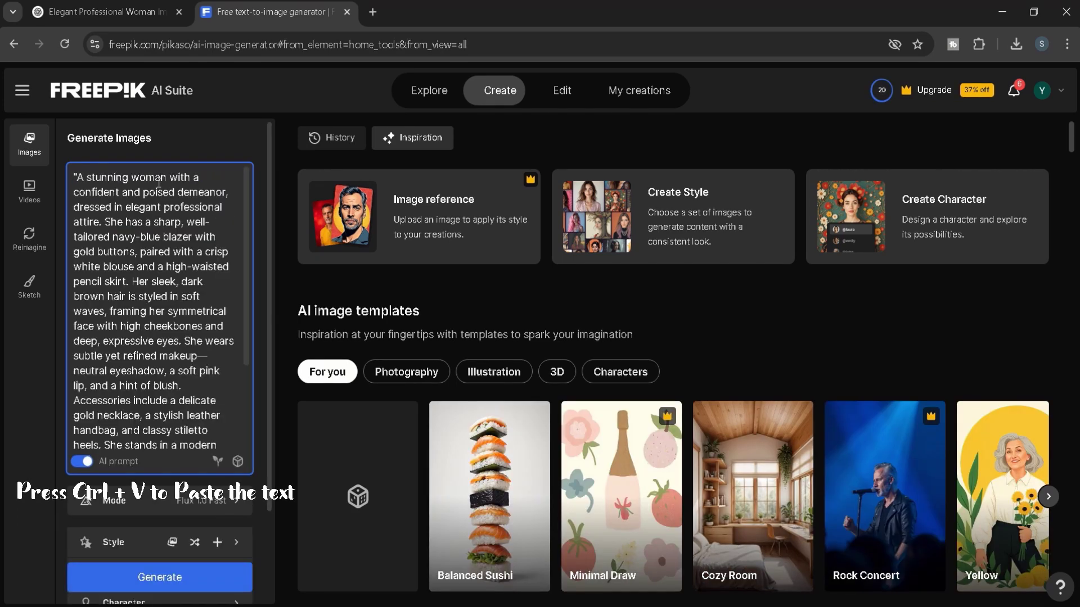
scroll(249, 417, down, 3)
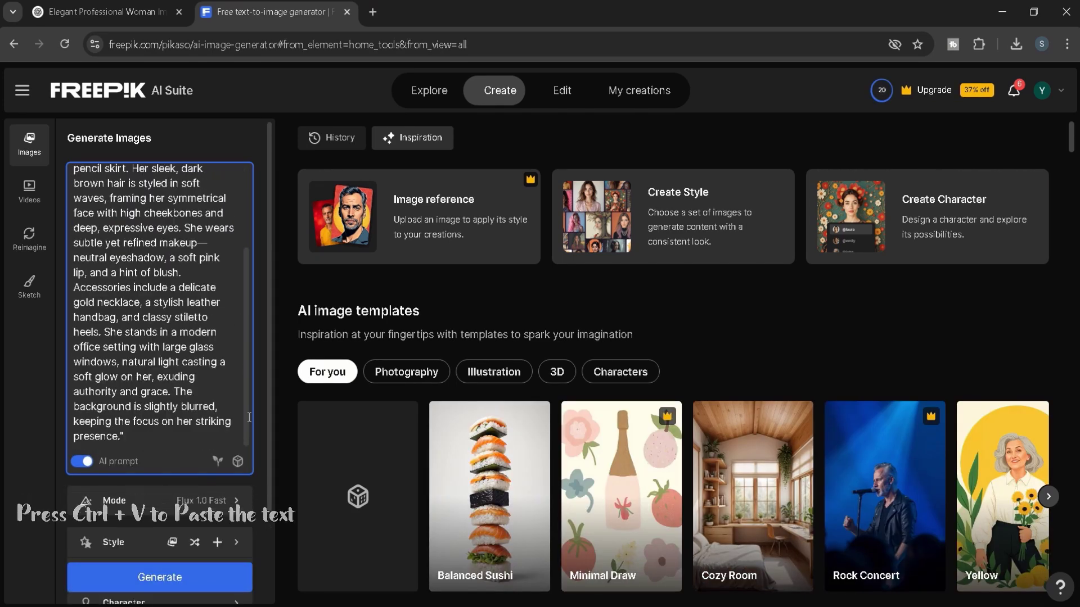
scroll(269, 506, down, 2)
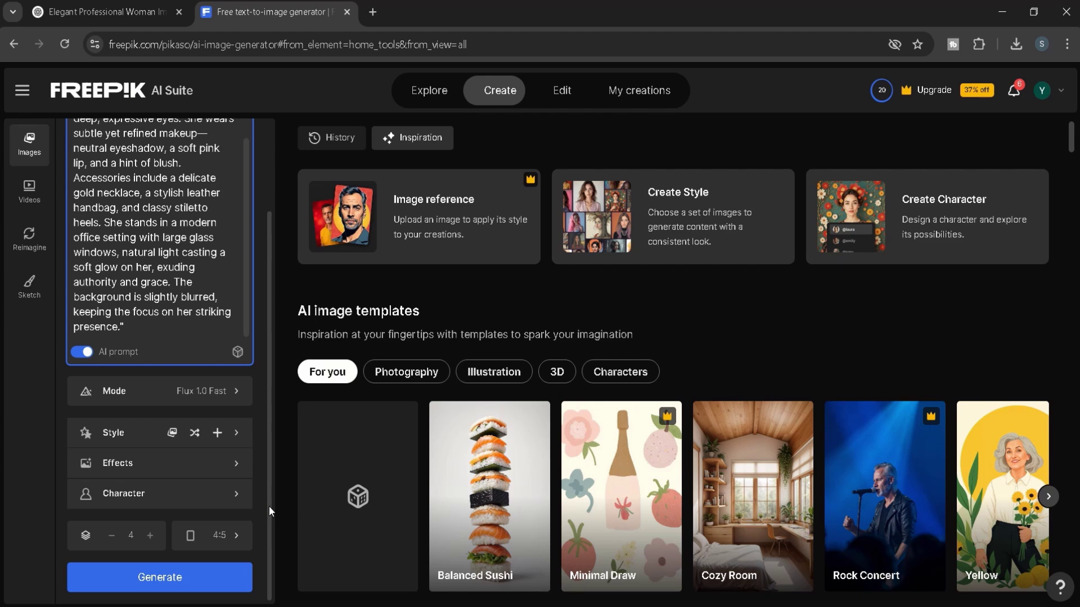
click(237, 468)
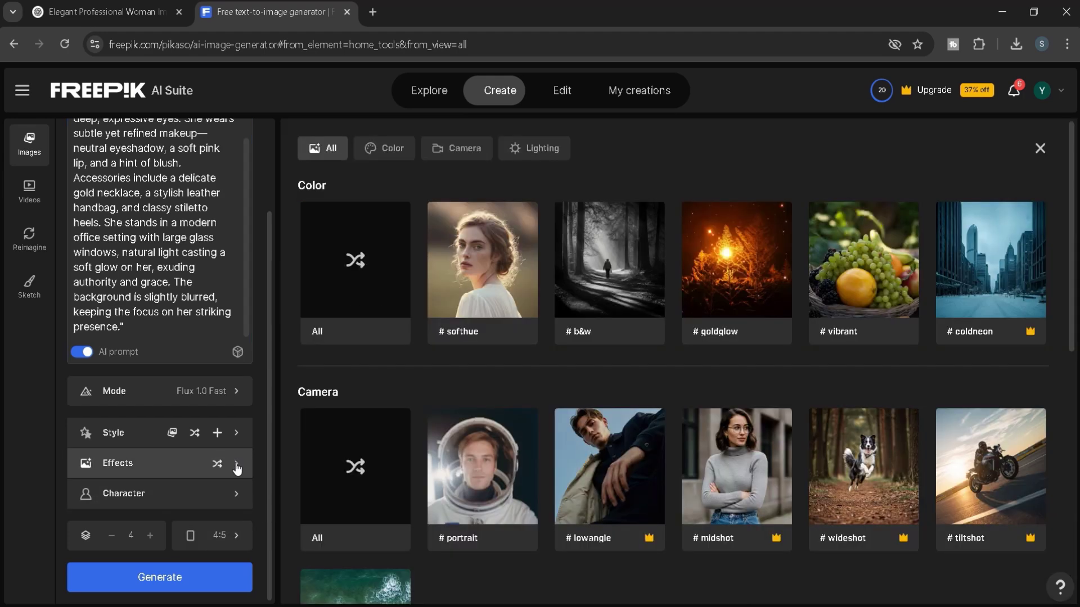
mouse_move(481, 260)
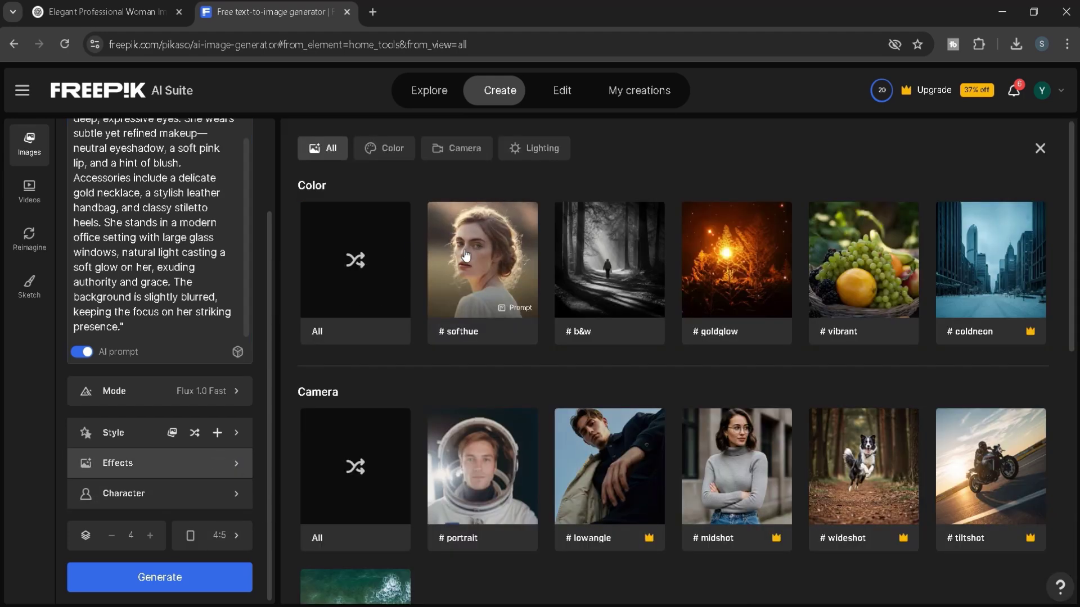
click(465, 255)
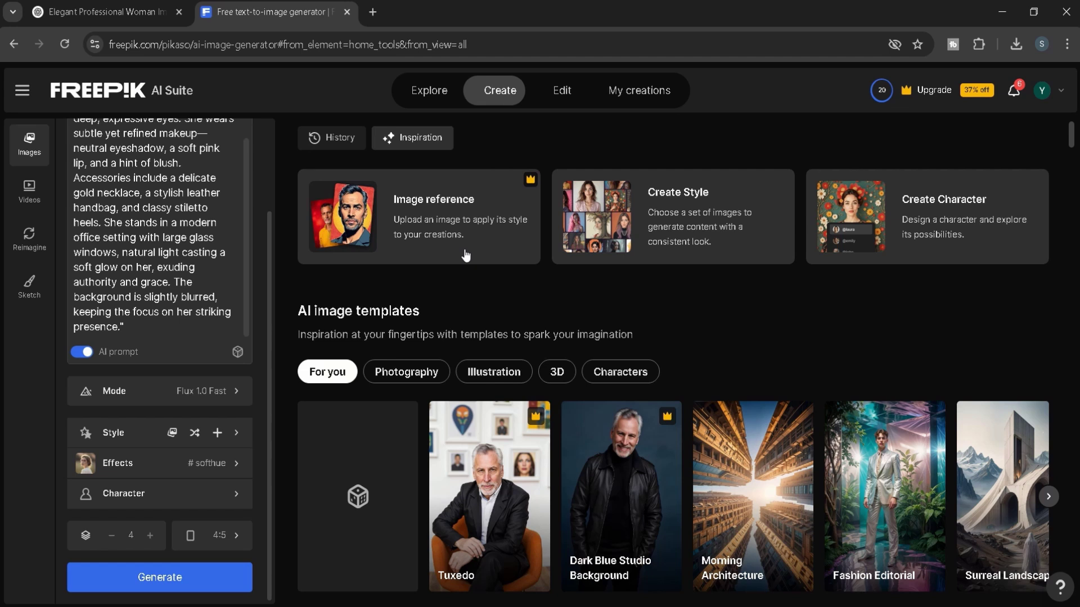
click(186, 587)
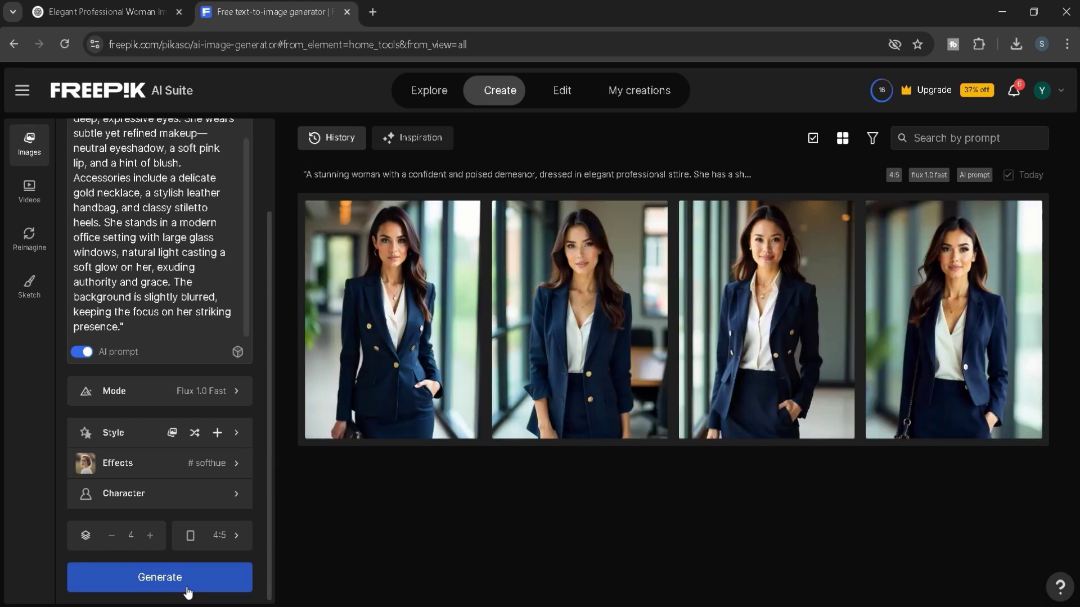
Reuse the fourth image's prompt, replacing 'navy-blue blazer' with 'black blazer'
click(952, 298)
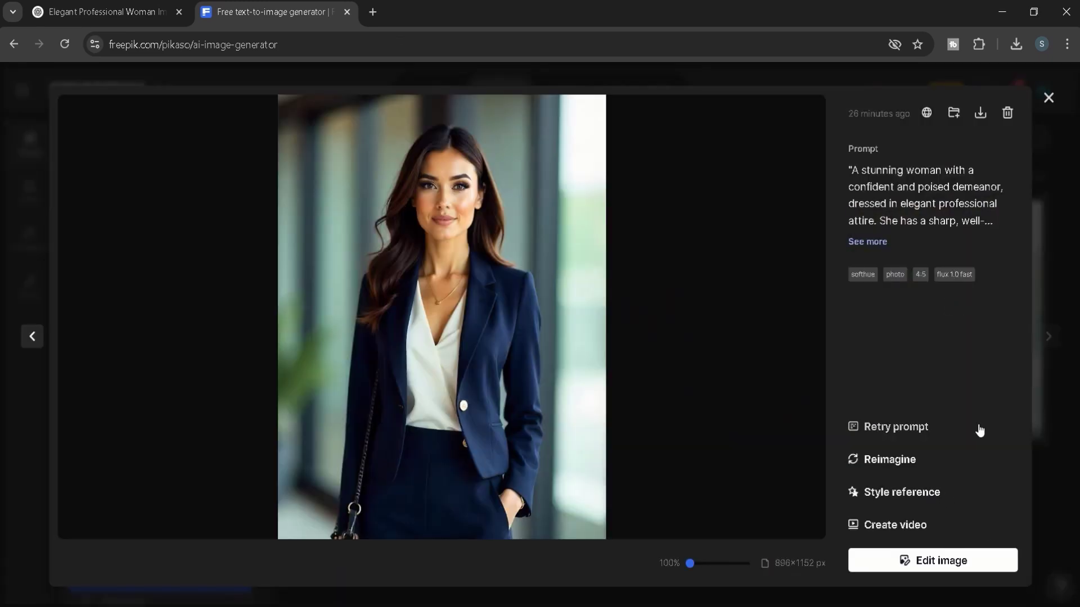
click(898, 428)
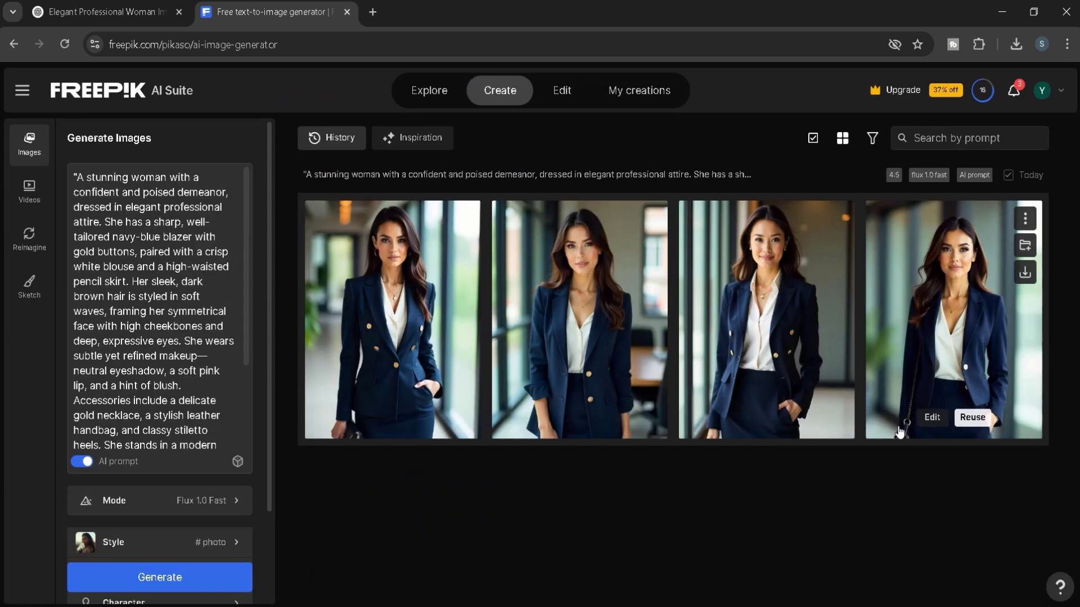
drag(112, 236, 191, 236)
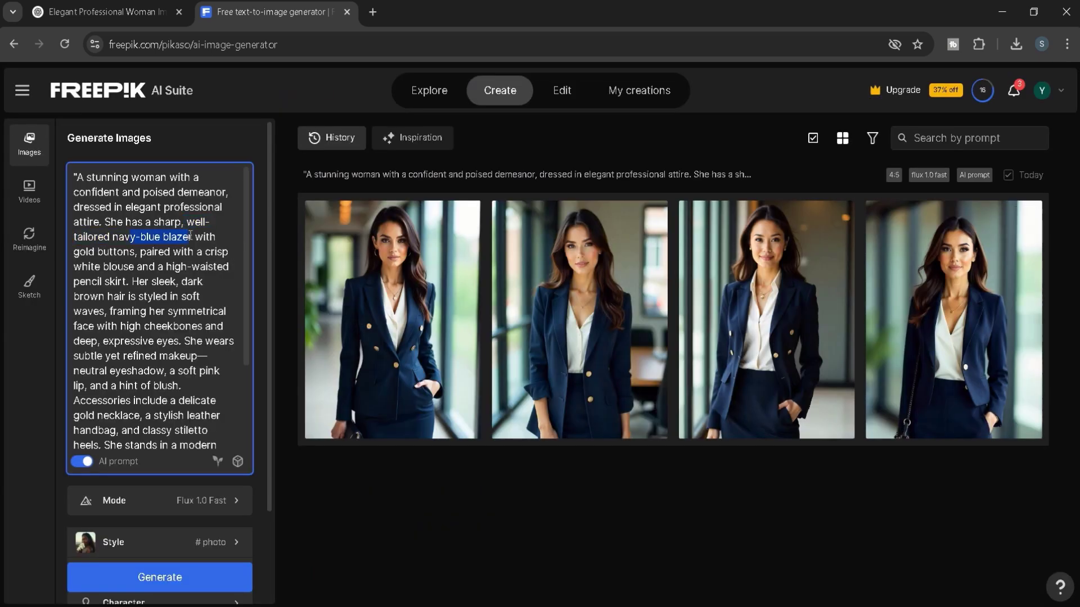
key(BackSpace)
text(black )
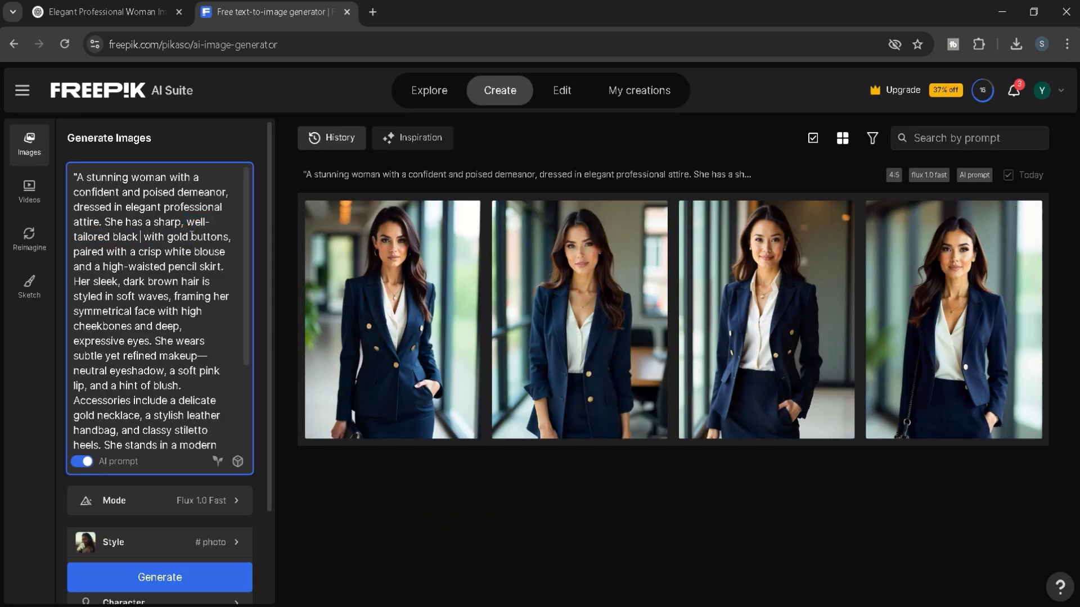
text(blazer)
scroll(176, 353, down, 2)
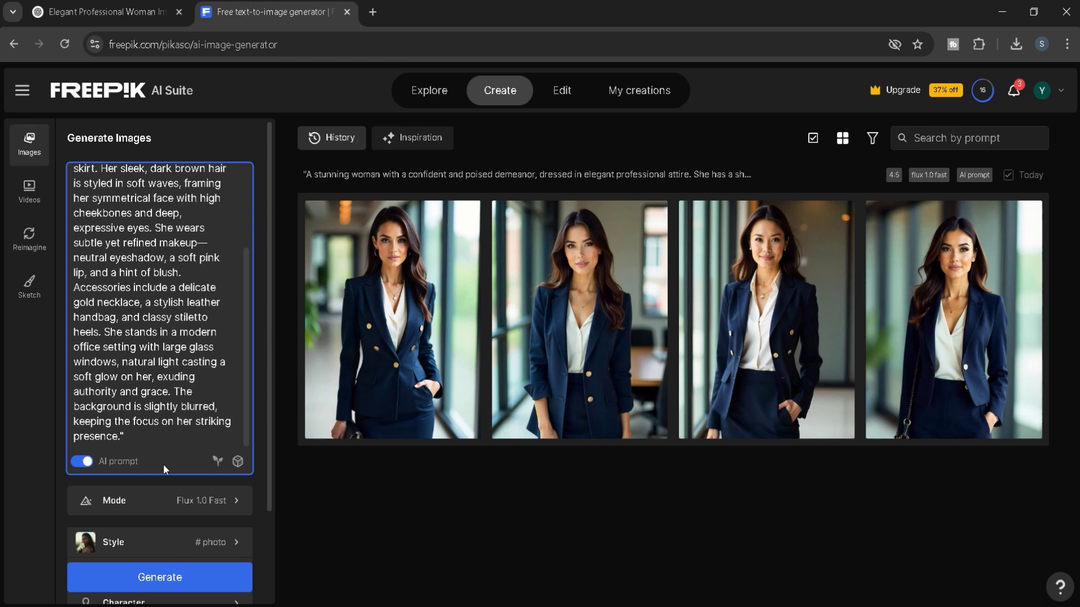
Generate from the black-blazer prompt and export the second new portrait as a PNG
click(176, 576)
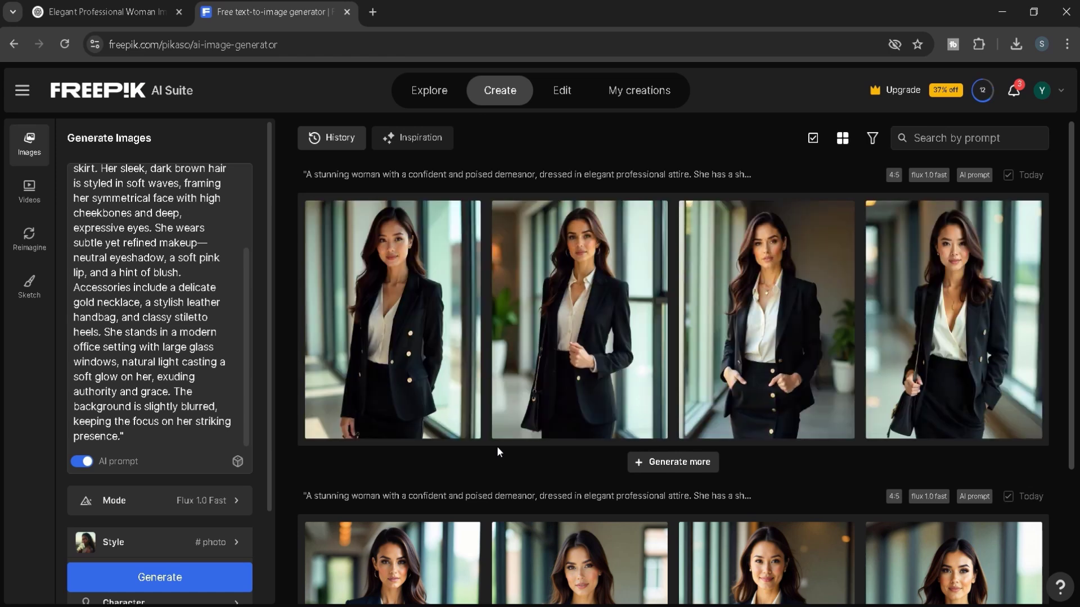
mouse_move(579, 318)
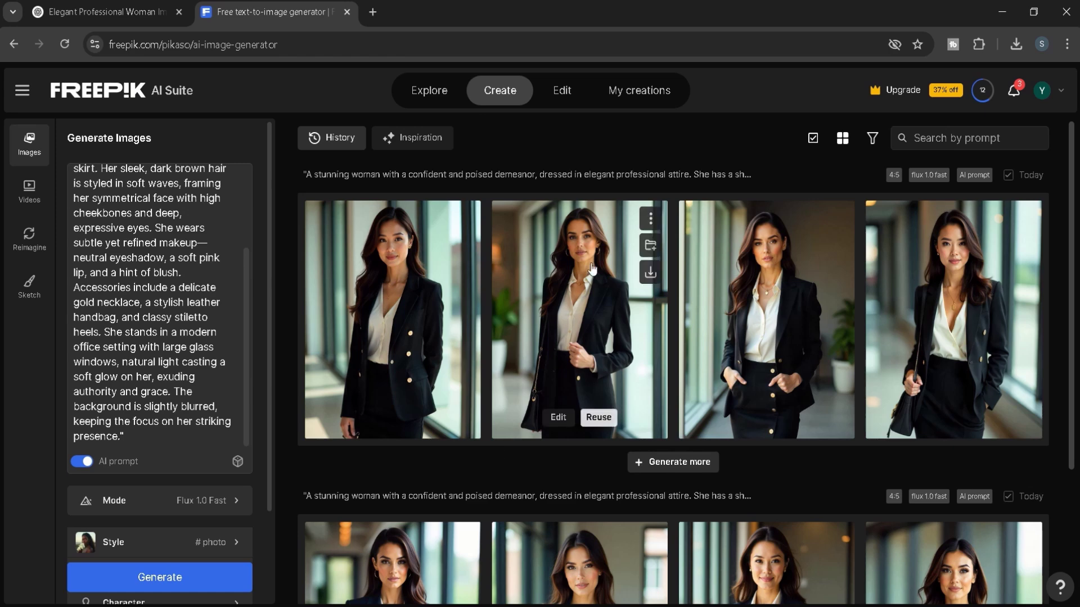
click(603, 325)
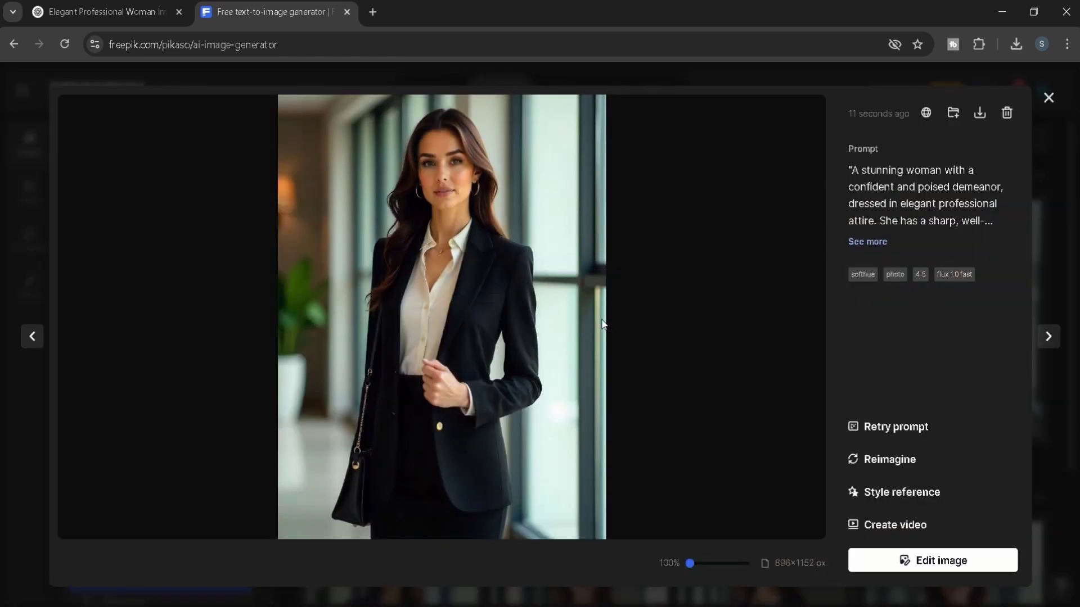
click(979, 115)
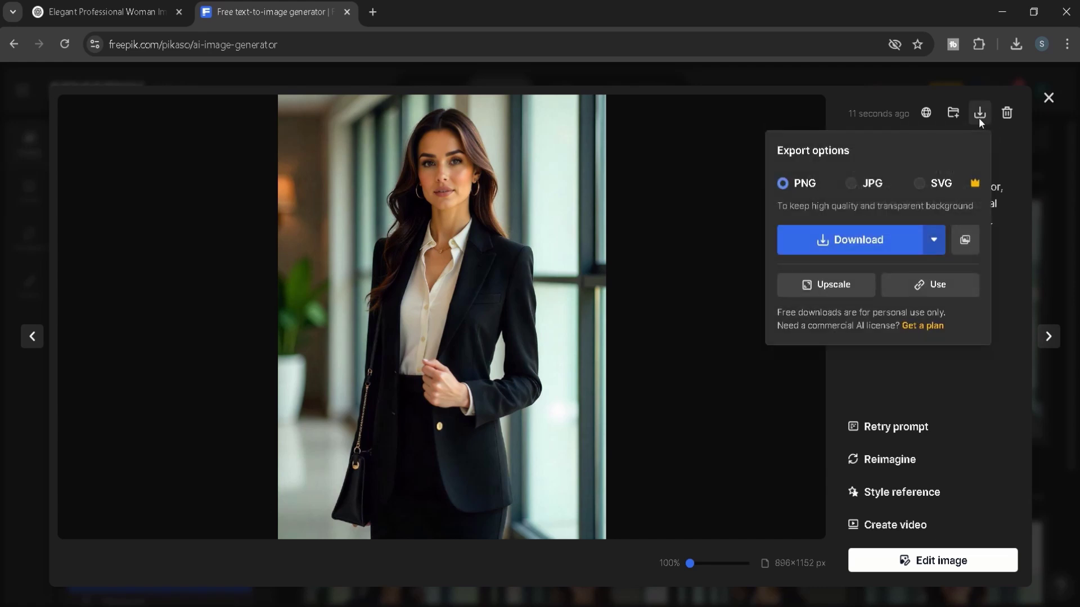
click(871, 242)
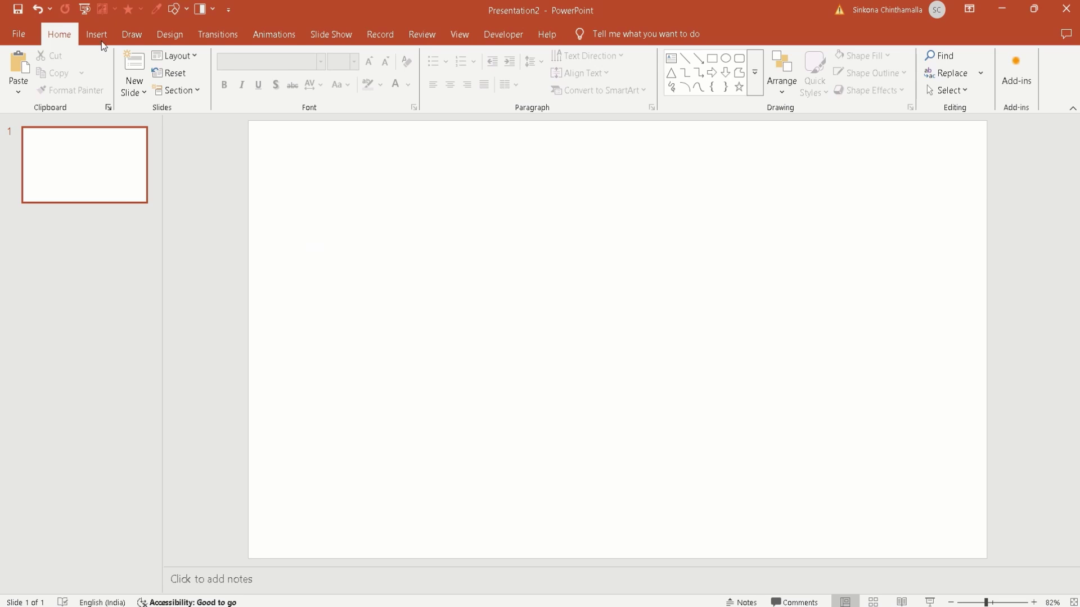
Insert the downloaded Freepik portrait from this device and move it to the slide's left edge
click(101, 41)
click(100, 90)
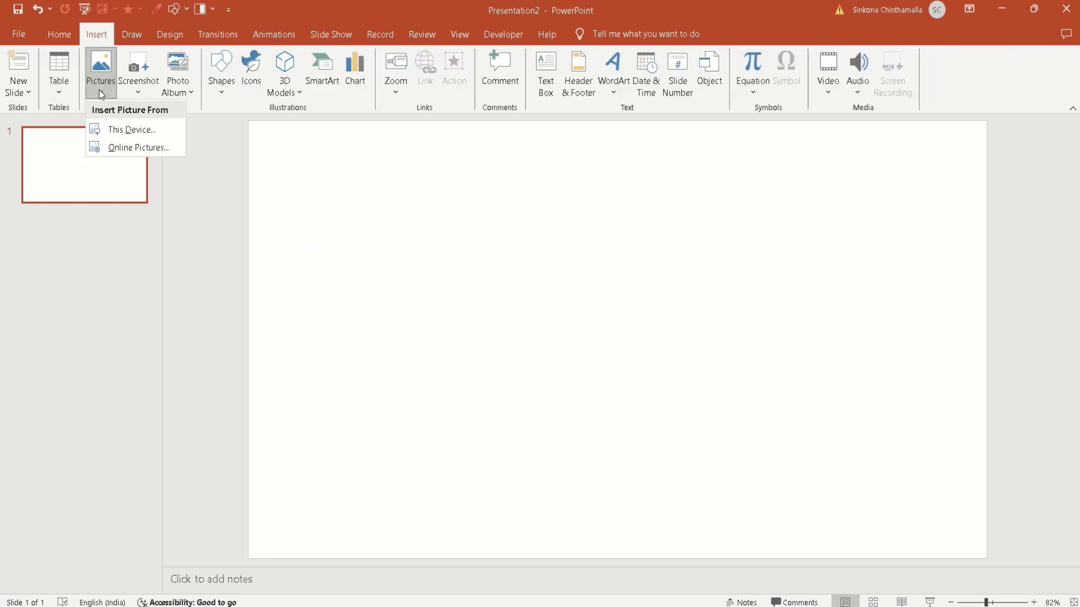
click(120, 130)
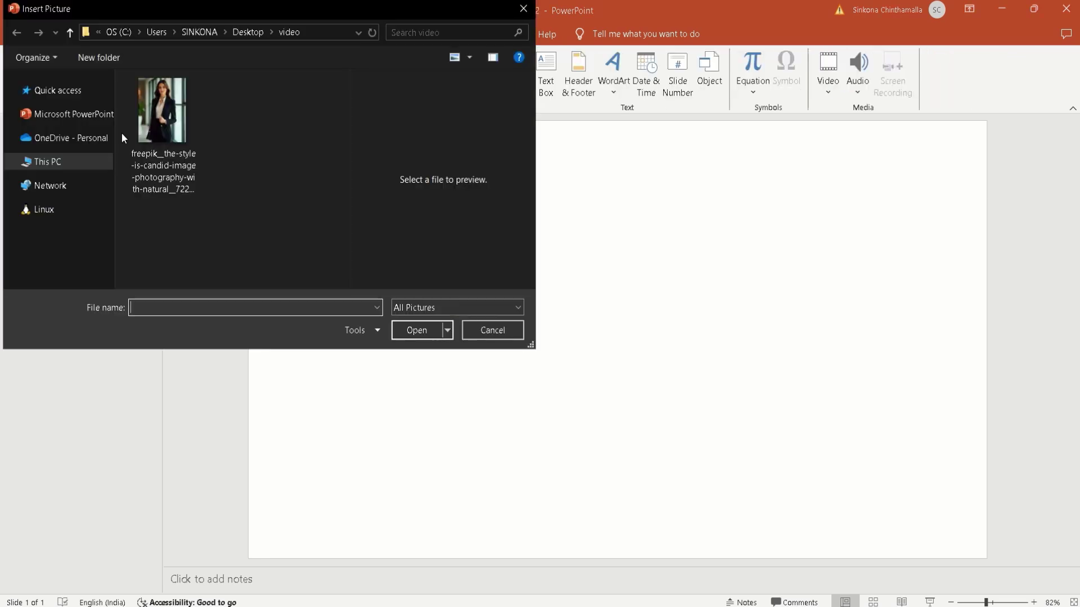
click(170, 122)
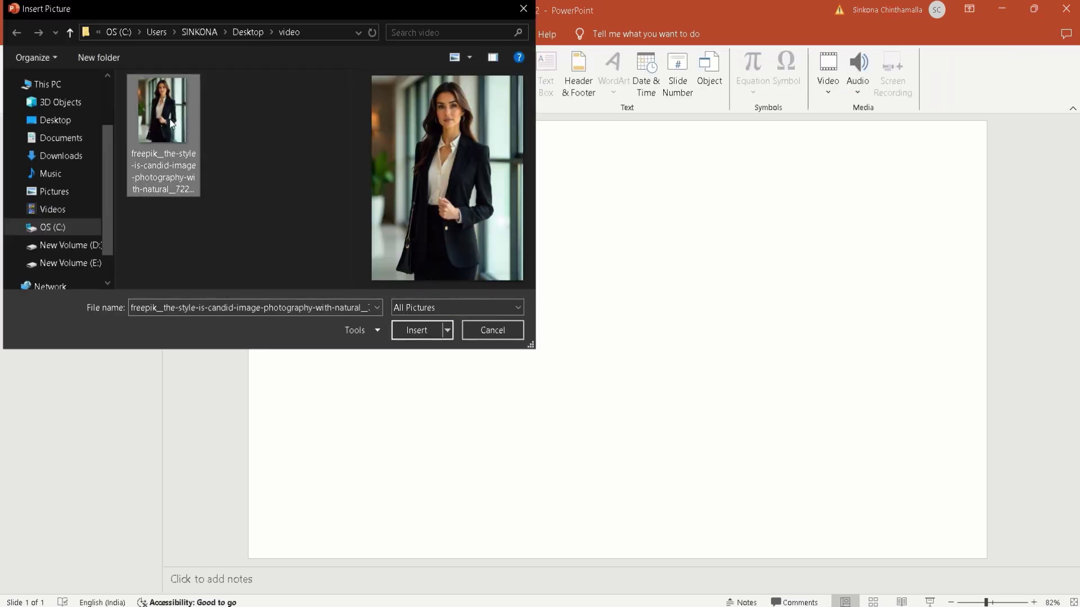
click(429, 333)
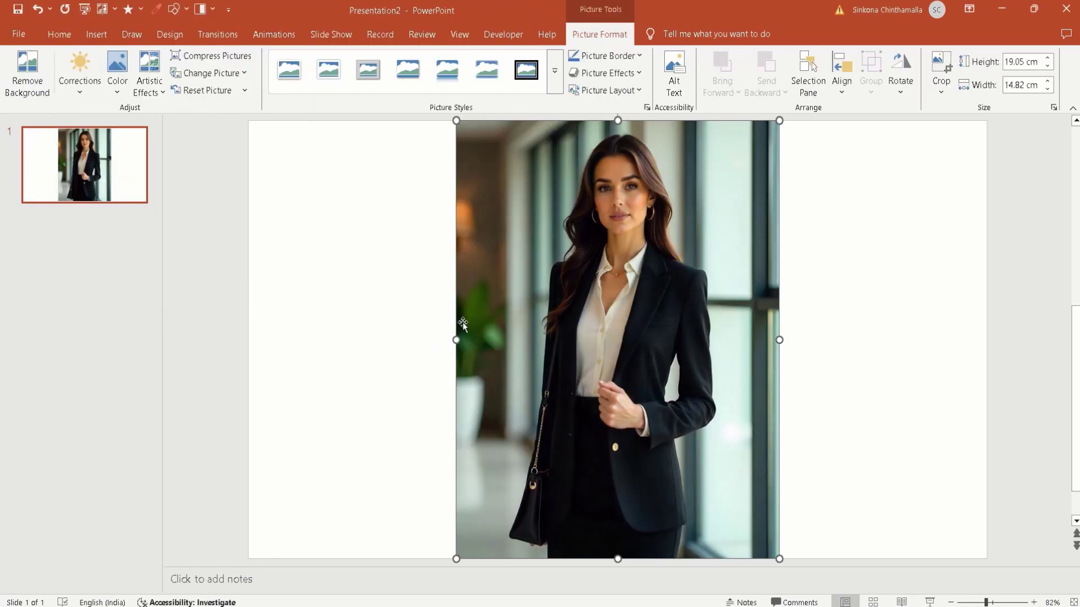
drag(586, 305, 375, 306)
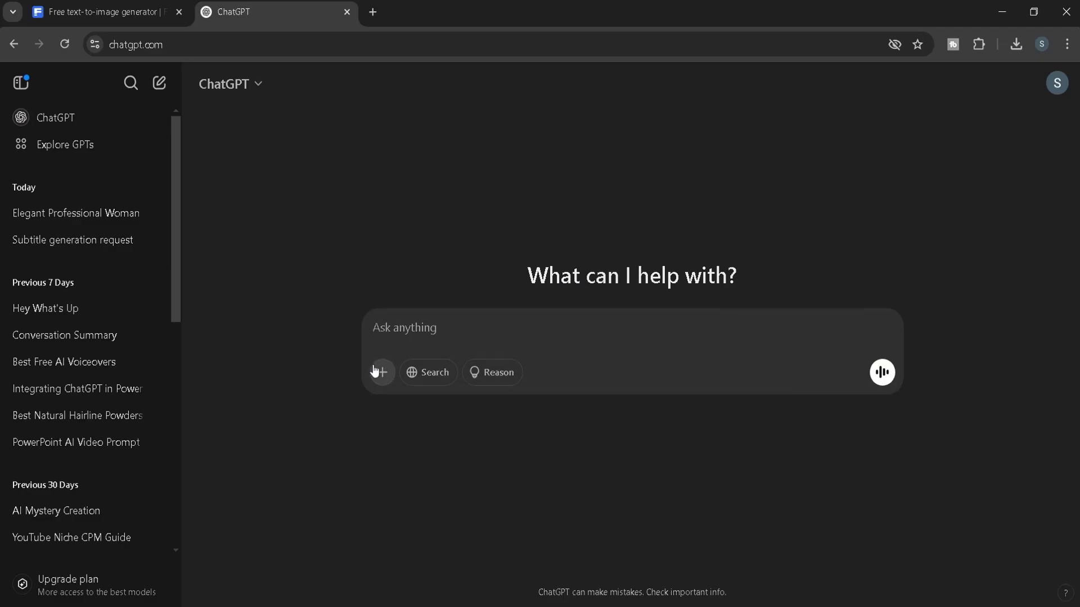
Attach Screenshot (899) of the slide to a new ChatGPT message
click(375, 371)
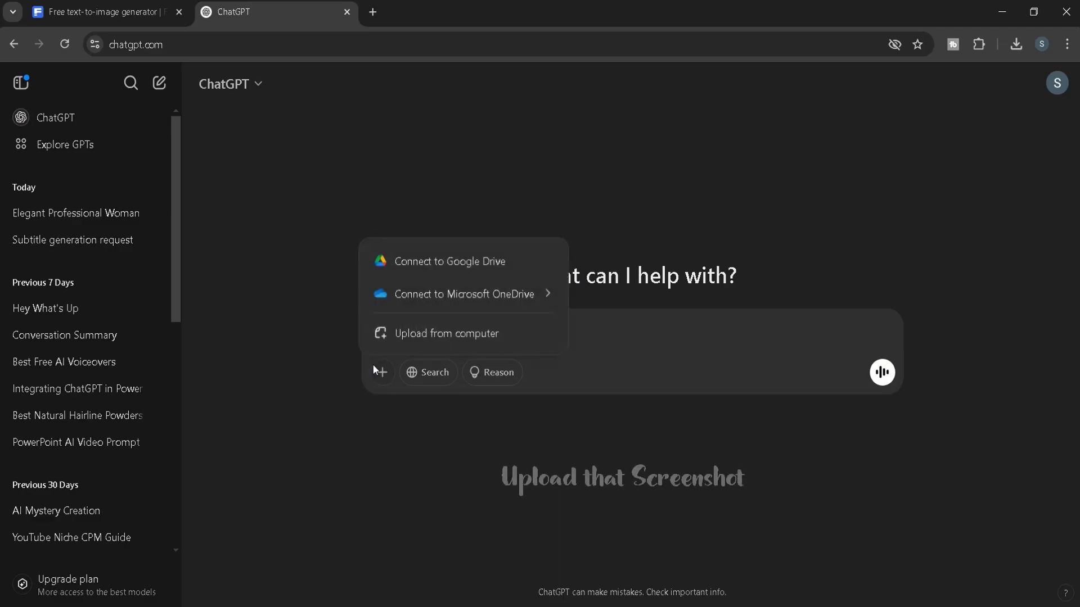
click(427, 336)
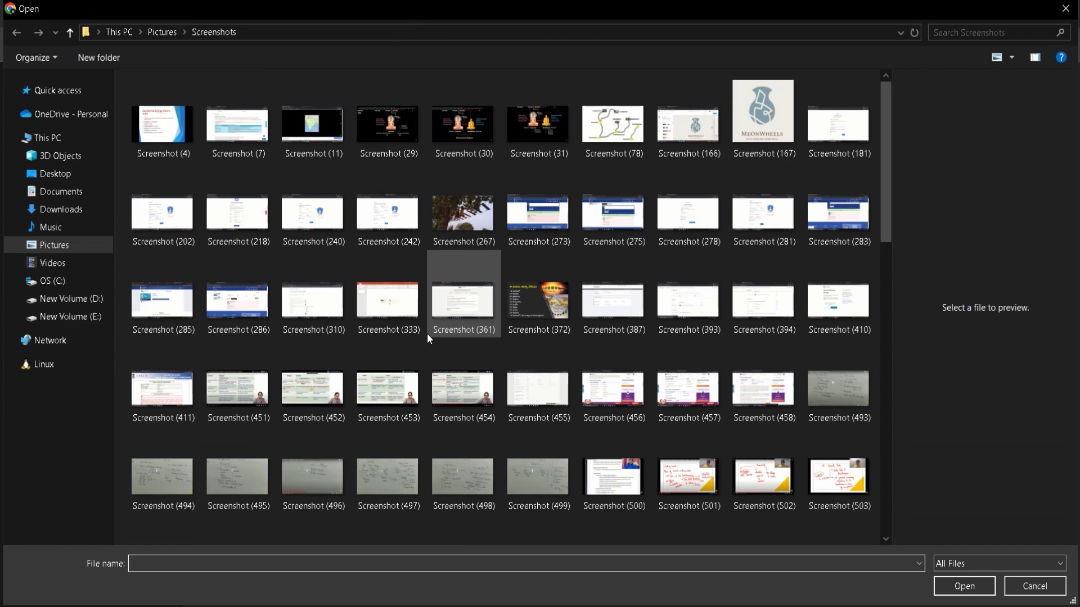
scroll(427, 335, down, 5)
scroll(427, 336, down, 10)
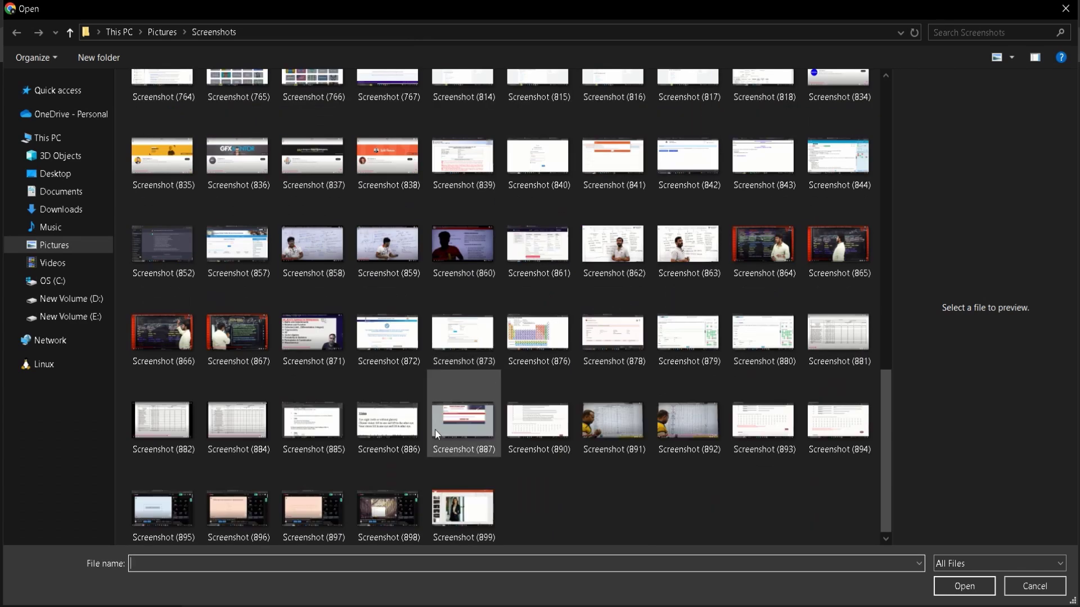
click(464, 506)
click(985, 587)
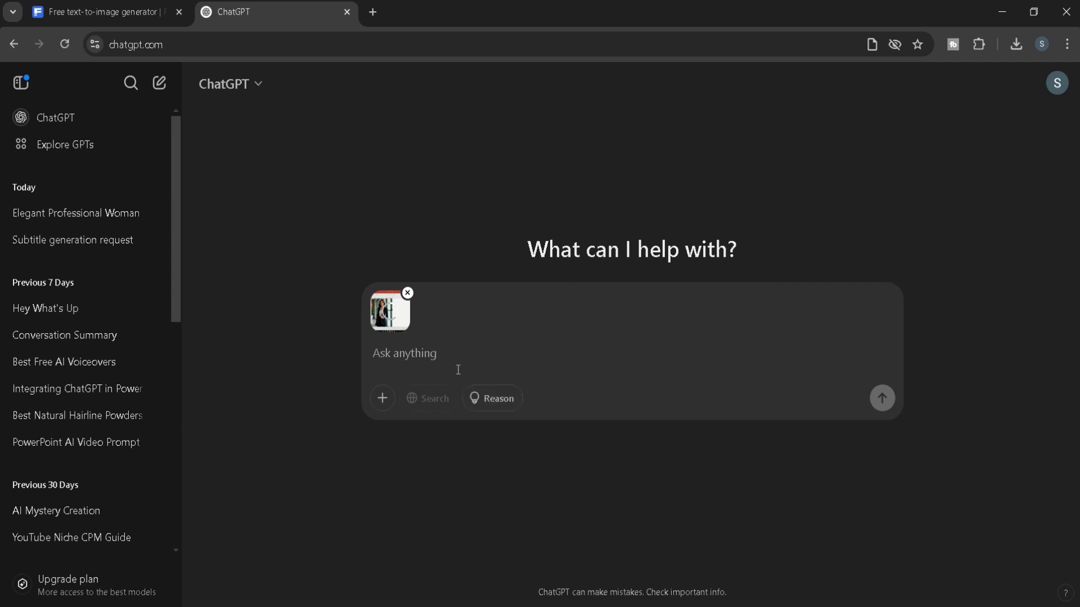
Ask for a business company name and description to place beside the photo, then select the reply
text(I n)
text(eed something to wri)
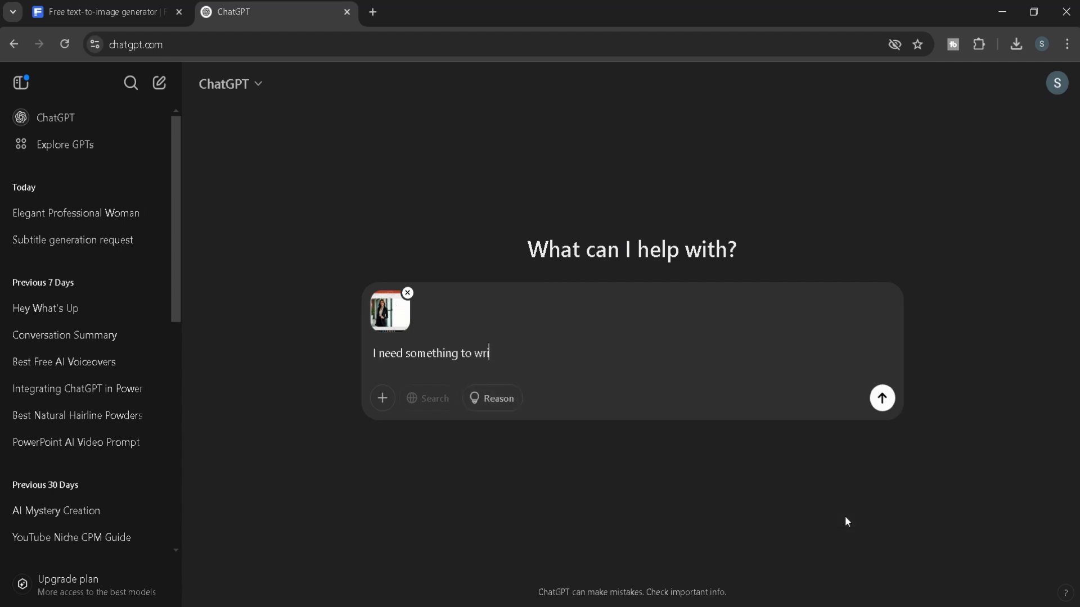
text(te beside that photo.)
text( It is related to )
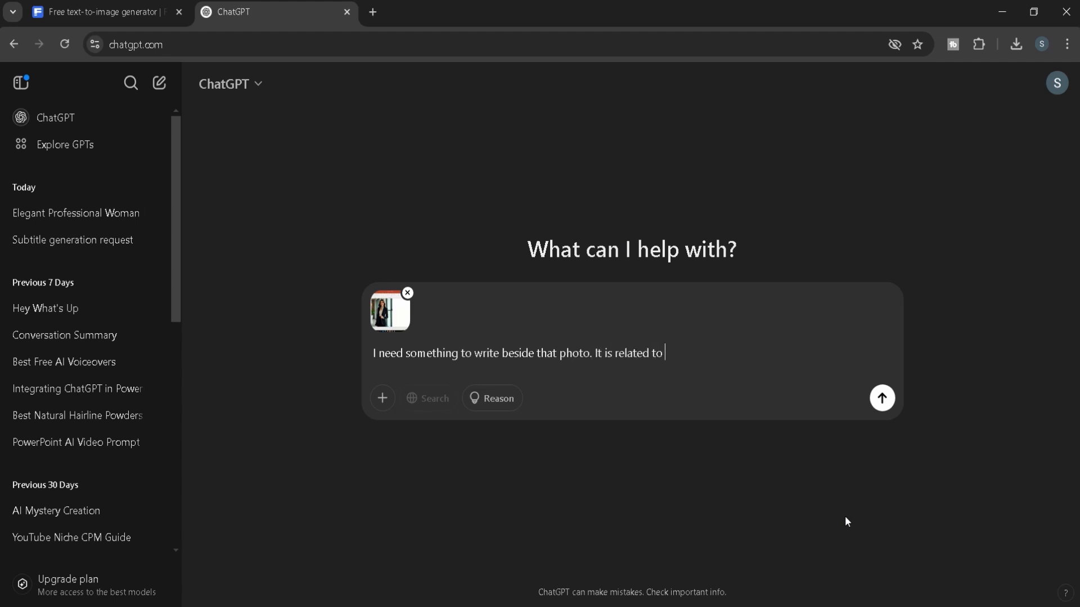
text(business. Just give a c)
text(ompany name and f)
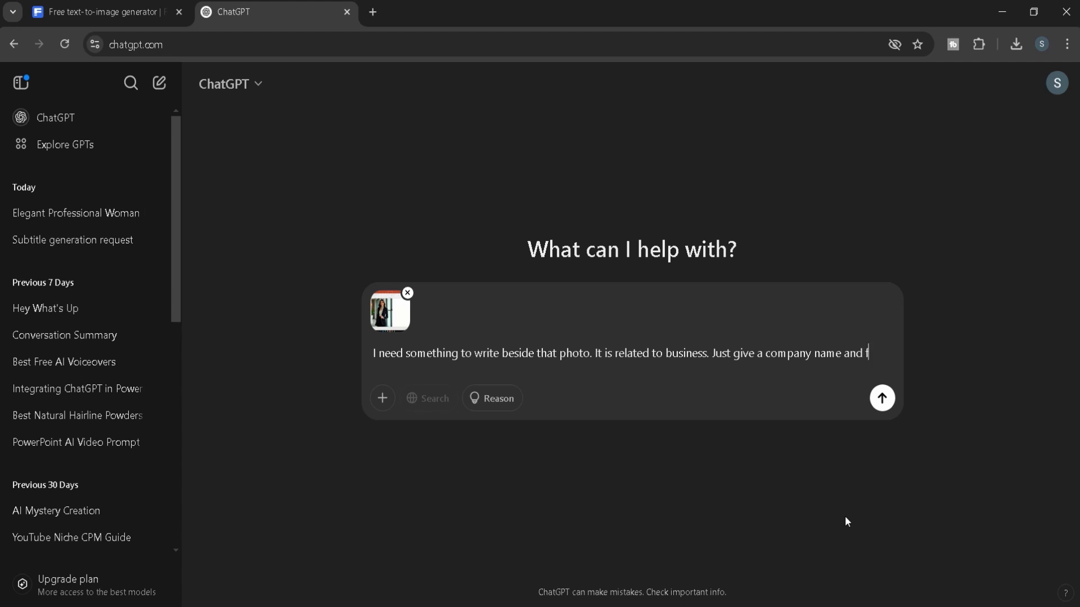
text(ew lines to)
text(descri)
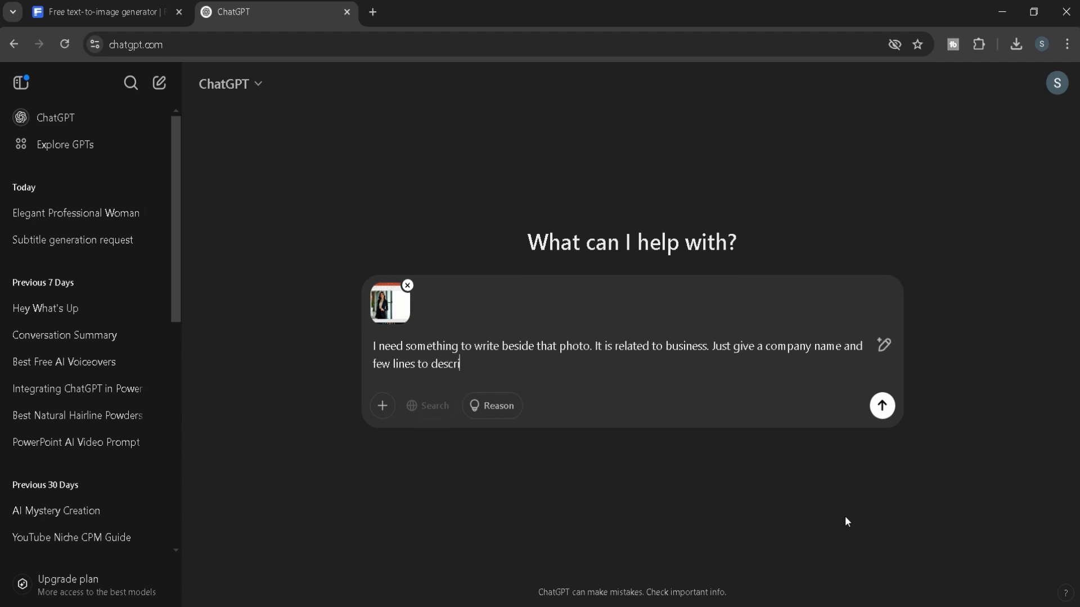
text(be that.)
key(Return)
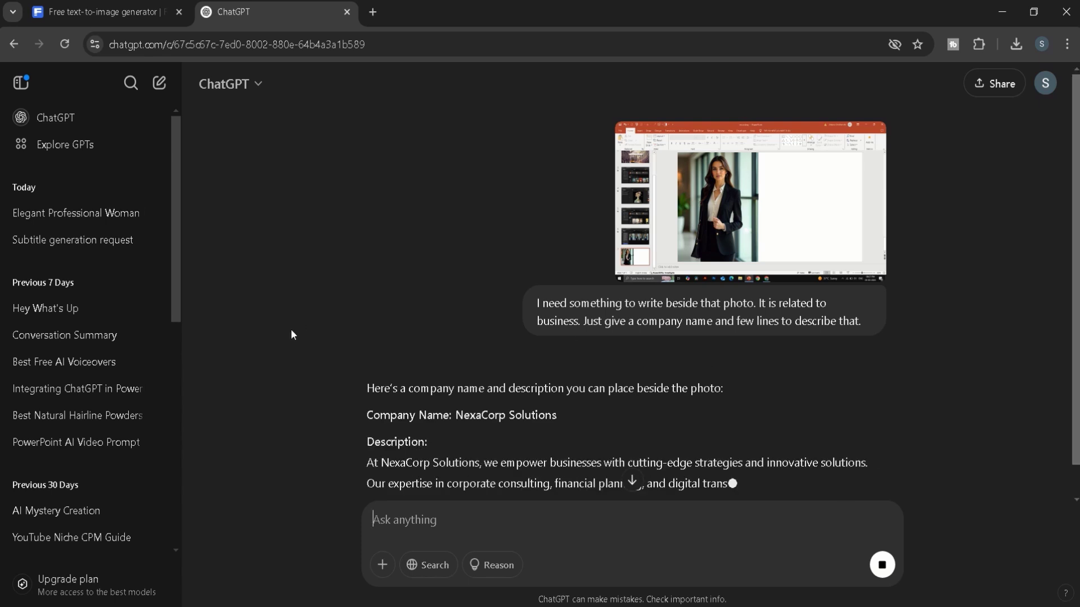
scroll(291, 335, down, 2)
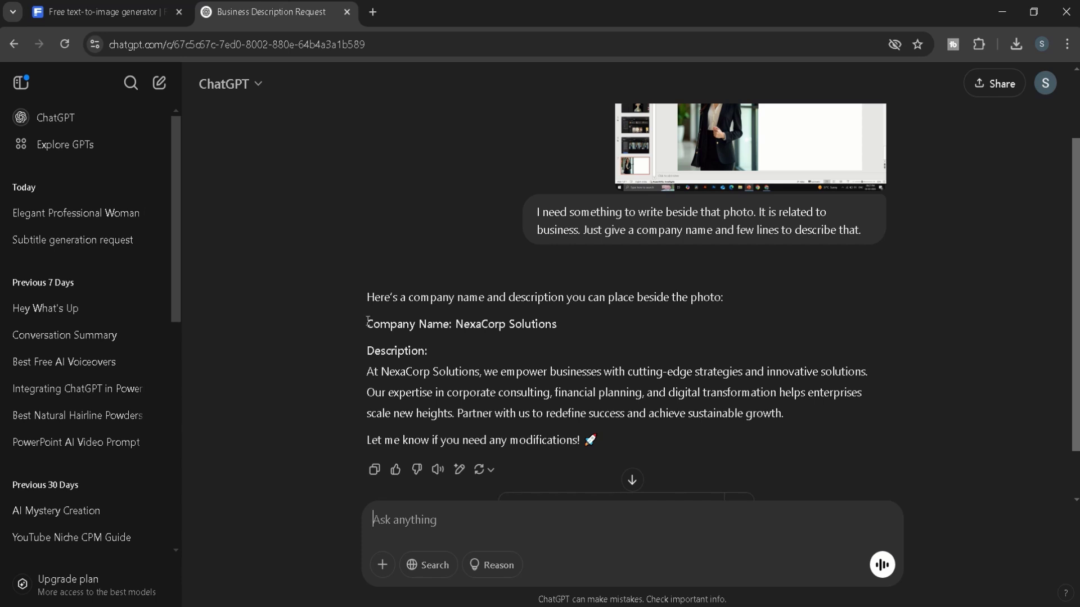
mouse_move(364, 317)
mouse_down()
mouse_move(663, 448)
mouse_move(816, 412)
mouse_up()
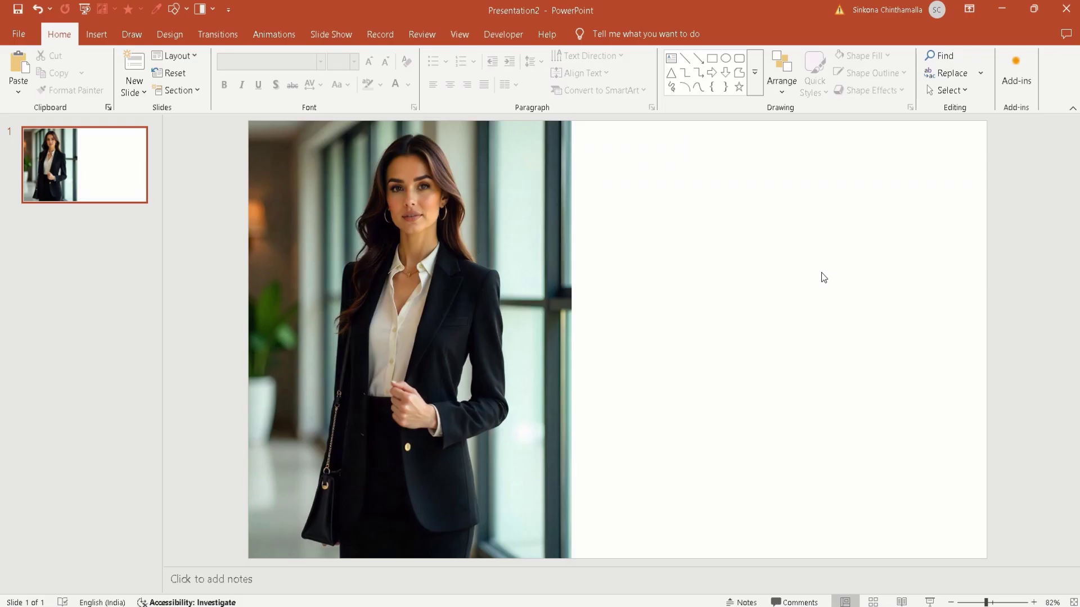
Paste the company description on the slide's right half and remove 'NexaCorp Solutions' from its first line
text(Company Name: NexaCorp Solutions Description: At NexaCorp Solutions, we empower businesses with cutting-edge strategies and innovative solutions. Our expertise in corporate consulting, financial planning, and digital transformation helps enterprises scale new heights. Partner with us to redefine success and achieve sustainable growth.)
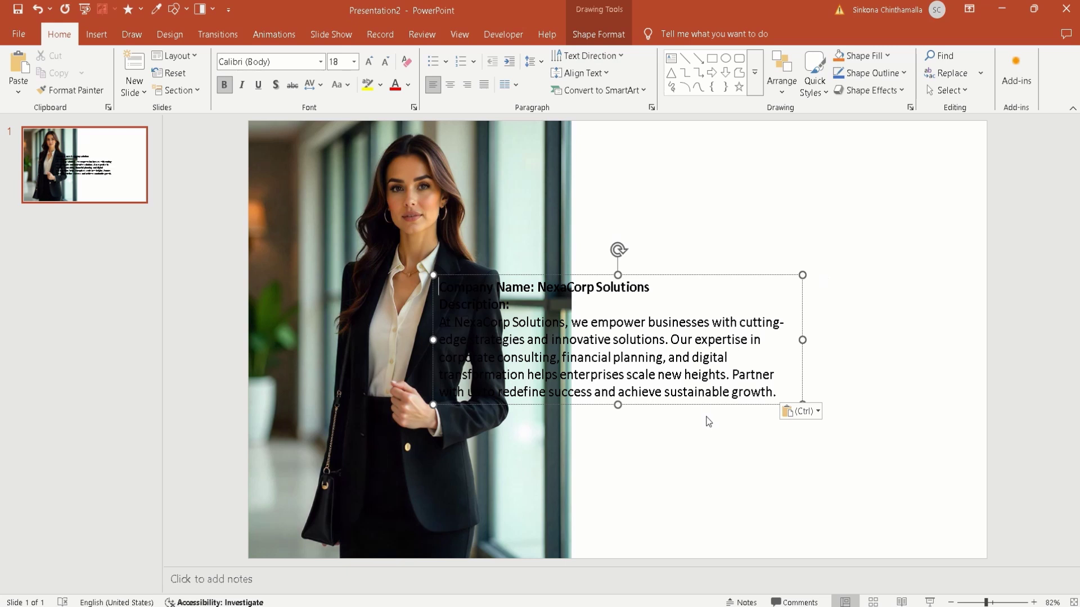
drag(705, 405, 872, 428)
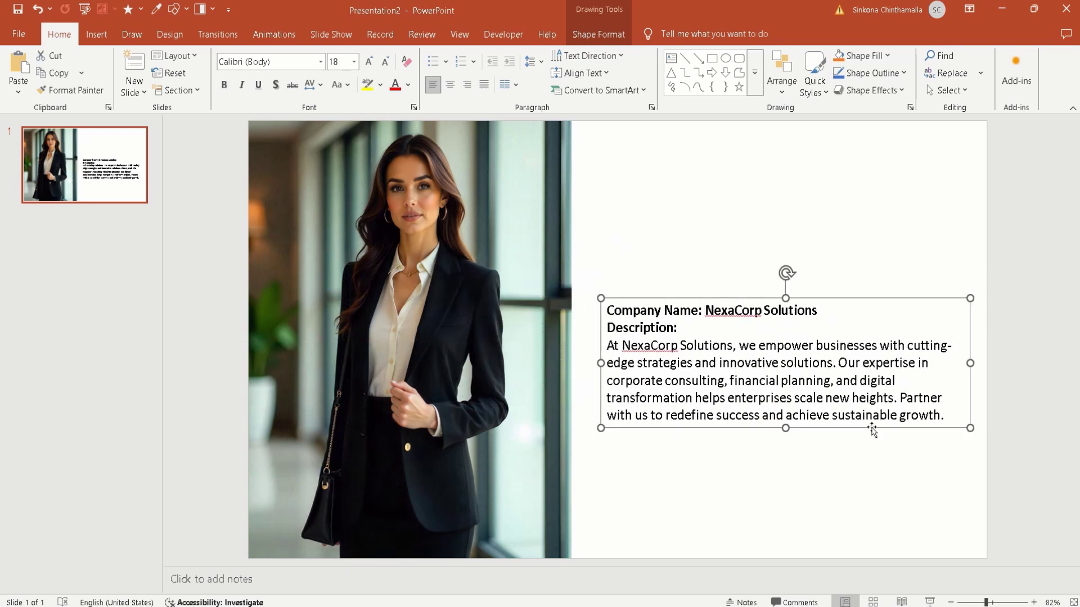
drag(707, 310, 825, 310)
key(ctrl+c)
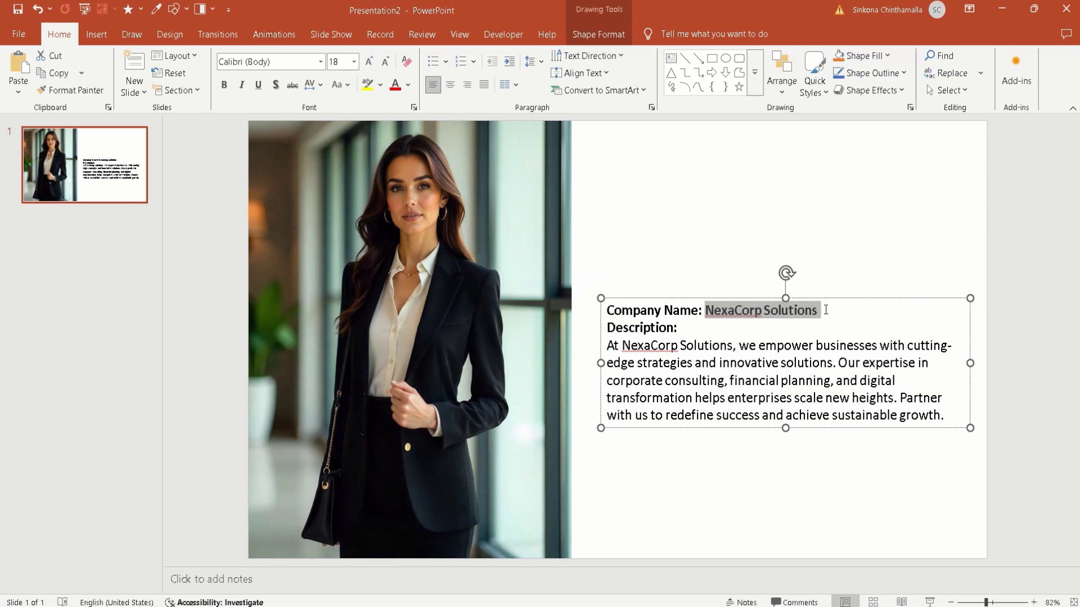
key(BackSpace)
Paste 'NexaCorp Solutions' as its own text box and move it to the top right
click(679, 248)
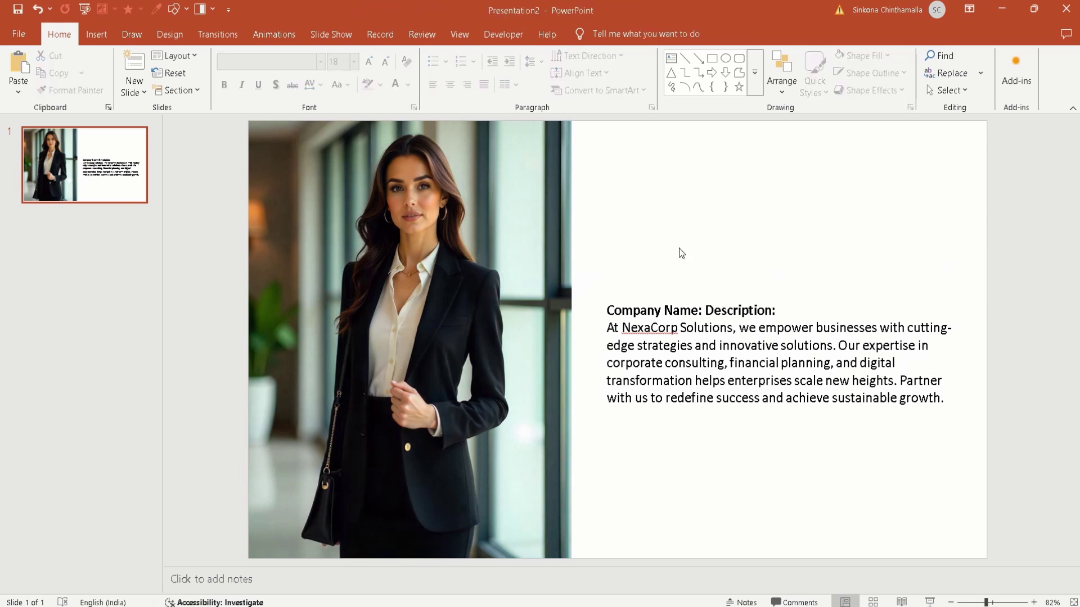
key(ctrl+v)
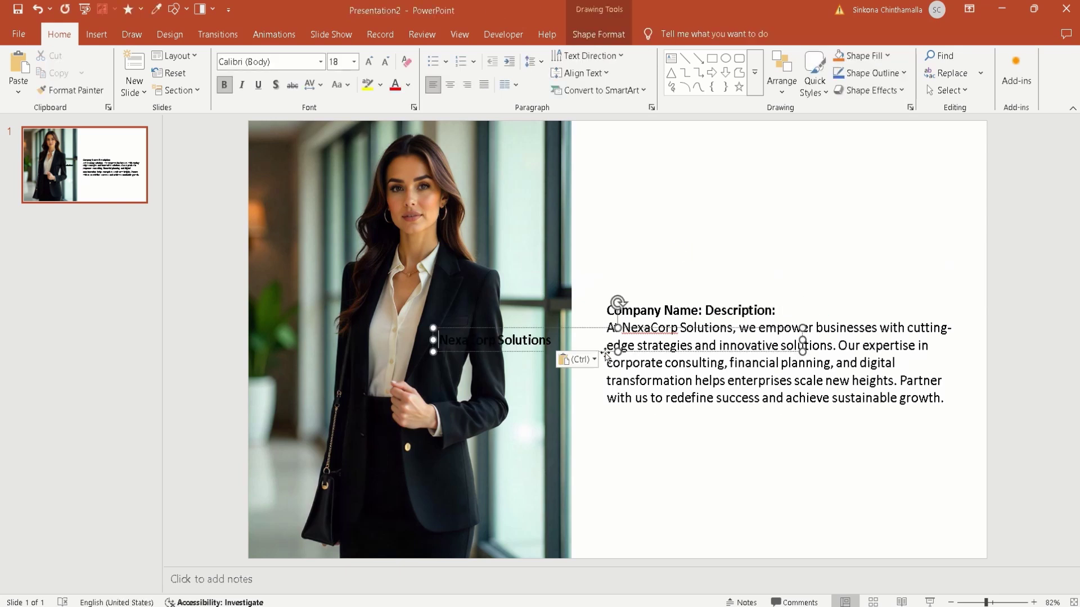
mouse_move(607, 356)
mouse_down()
mouse_move(852, 154)
mouse_move(853, 168)
mouse_up()
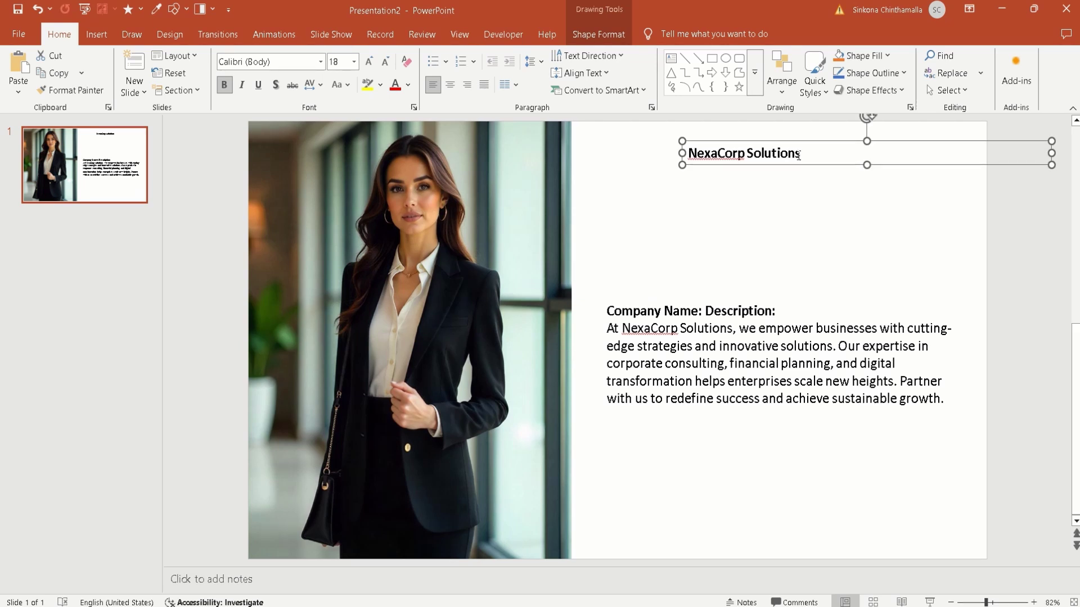
click(799, 155)
Set the NexaCorp Solutions title to The Bold Font at 36 pt and move it left to centre it
drag(798, 155, 663, 149)
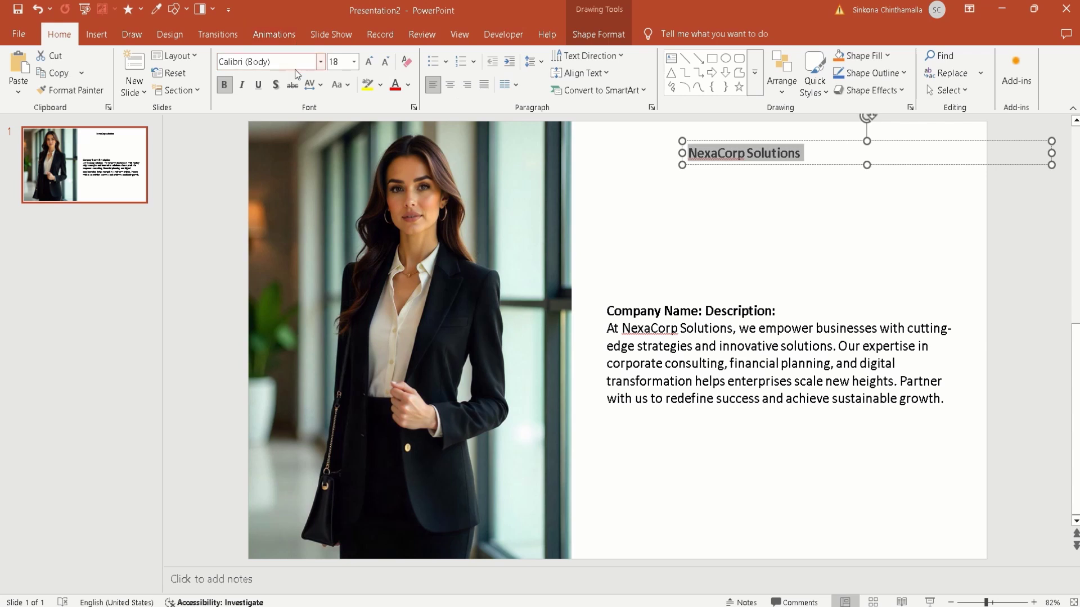
click(322, 63)
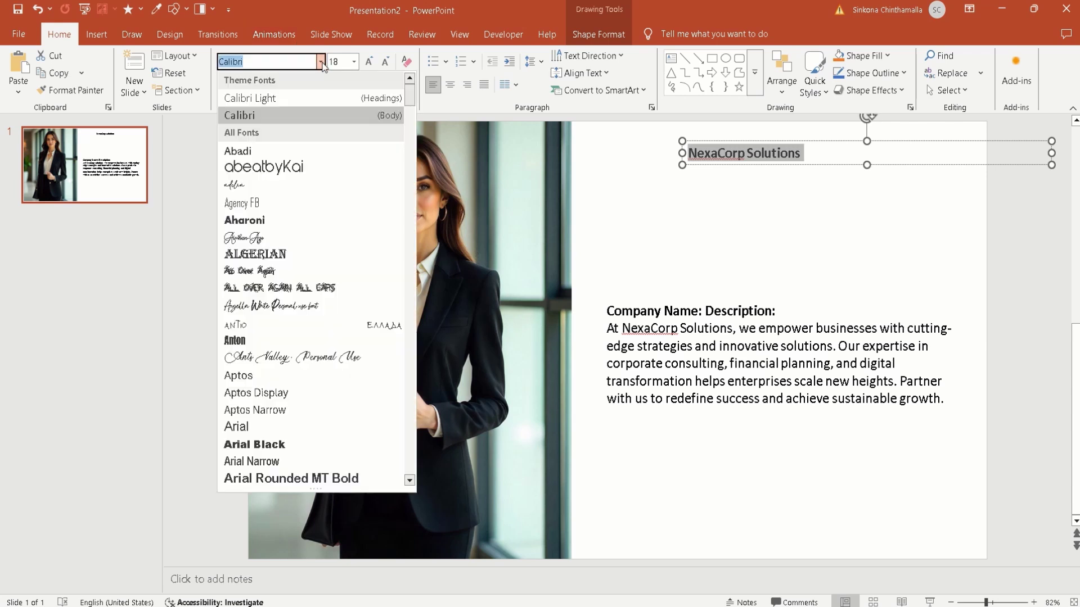
text(The Bold Font)
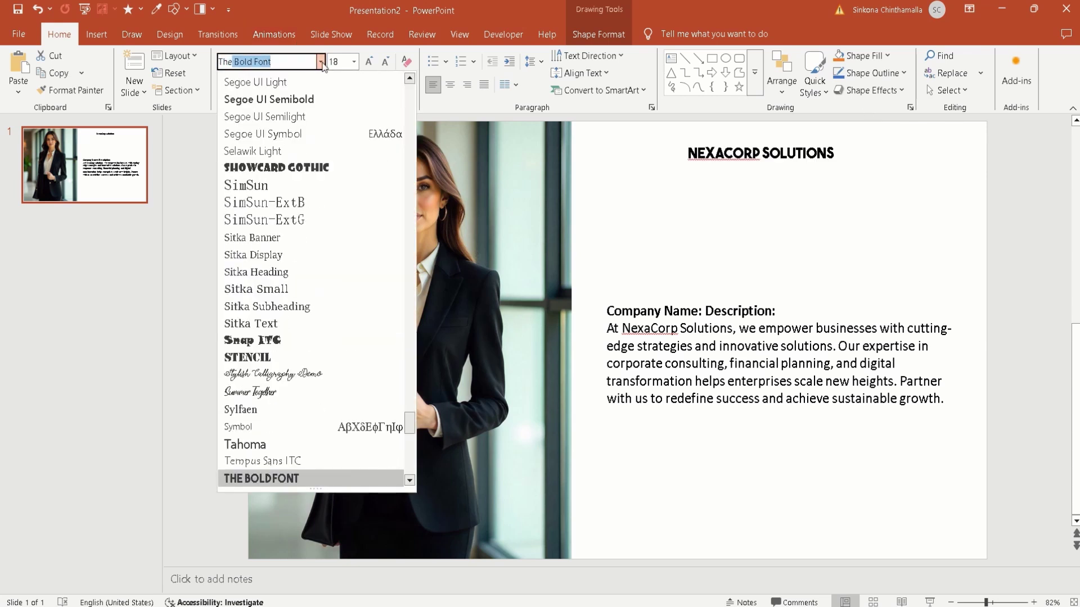
key(Right)
key(Return)
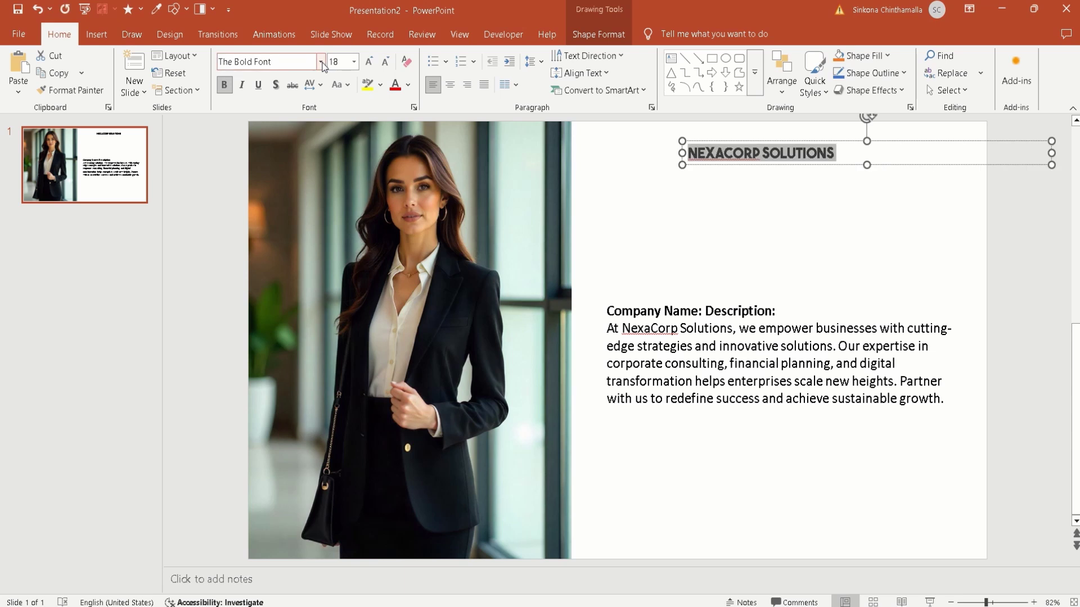
click(341, 62)
text(3)
text(6)
key(Return)
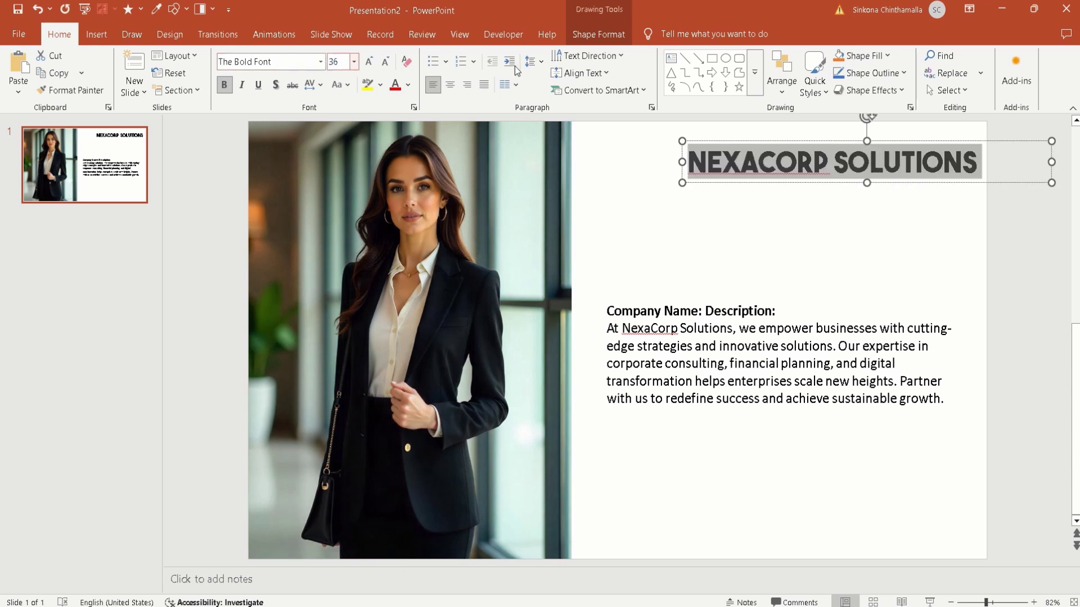
drag(1023, 186, 960, 180)
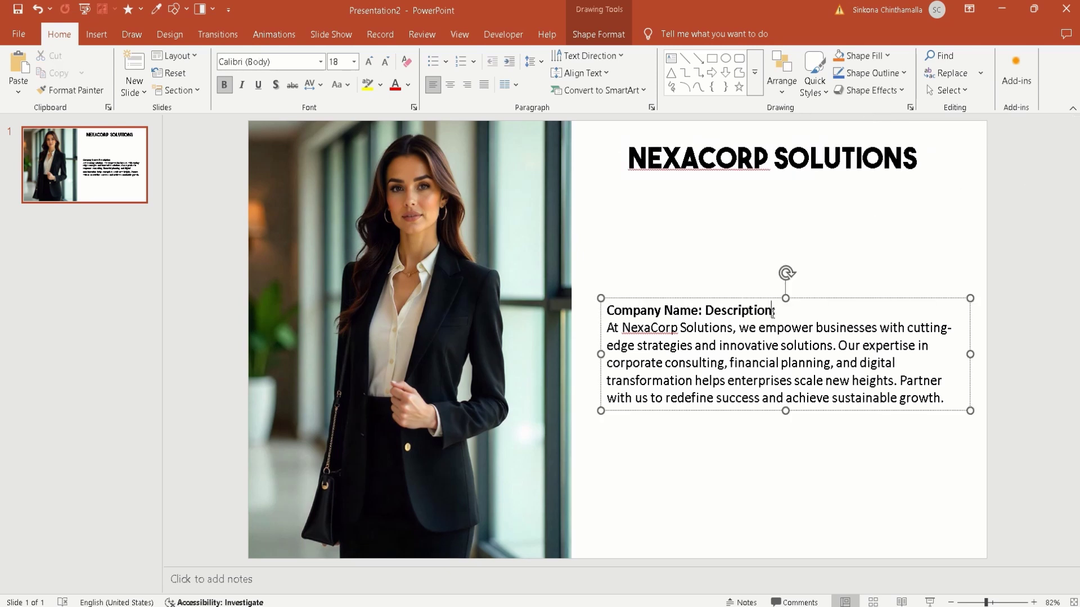
Delete the 'Company Name: Description' label line and its leftover colon
drag(773, 313, 551, 308)
key(BackSpace)
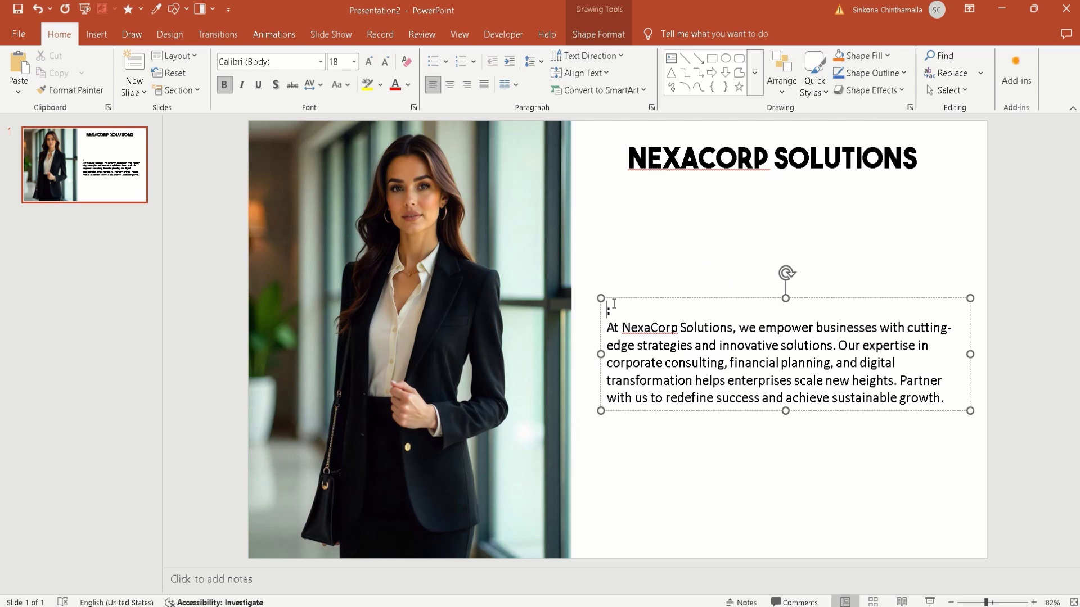
key(BackSpace)
Format the description paragraph in Tw Cen MT at 24 pt
drag(607, 327, 953, 400)
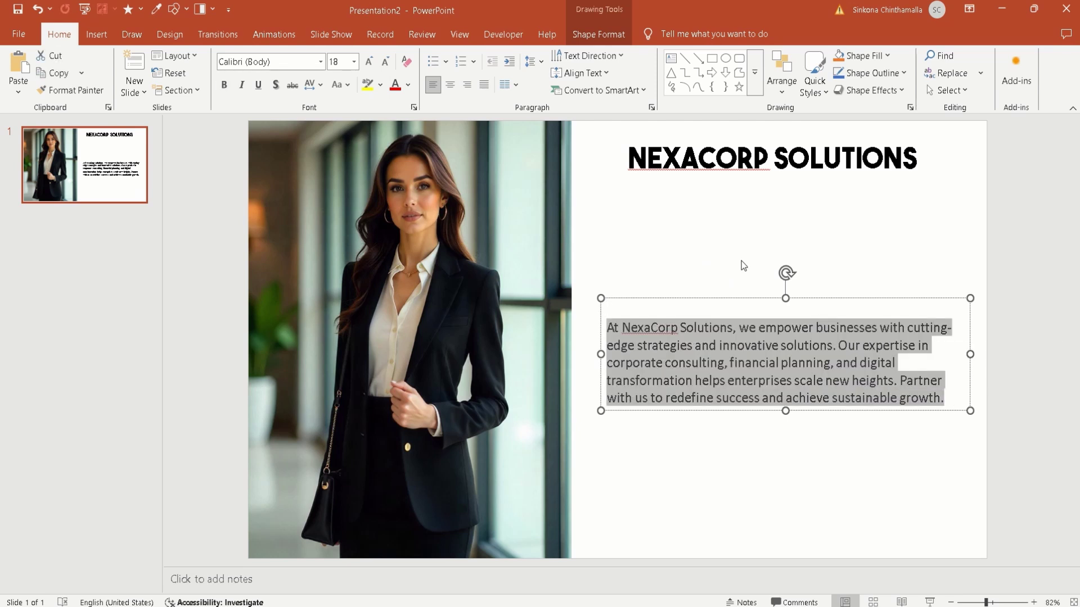
click(300, 62)
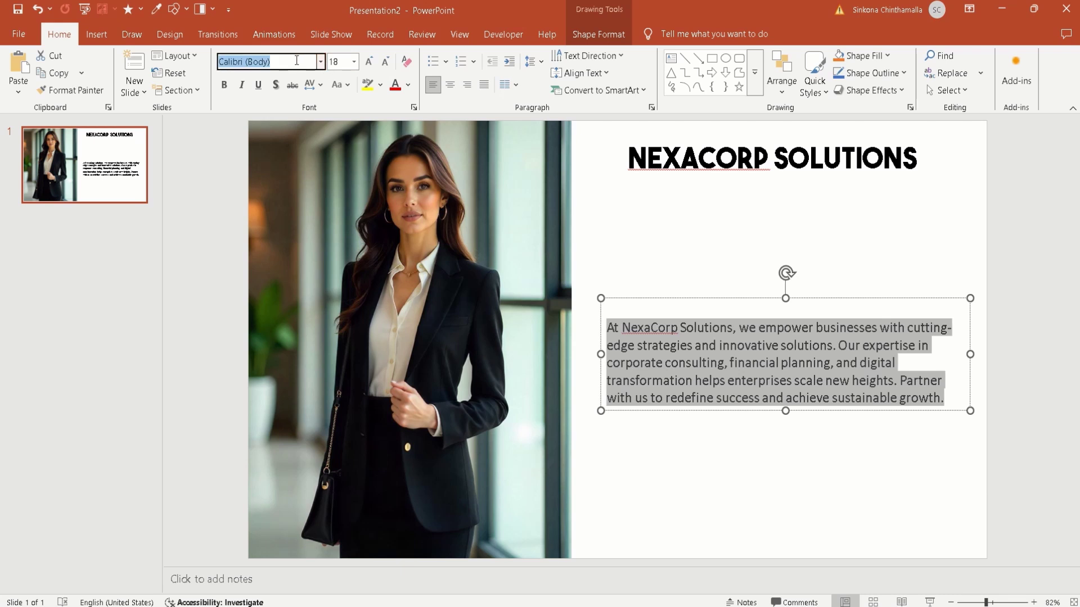
text(Tw Cen MT)
key(Return)
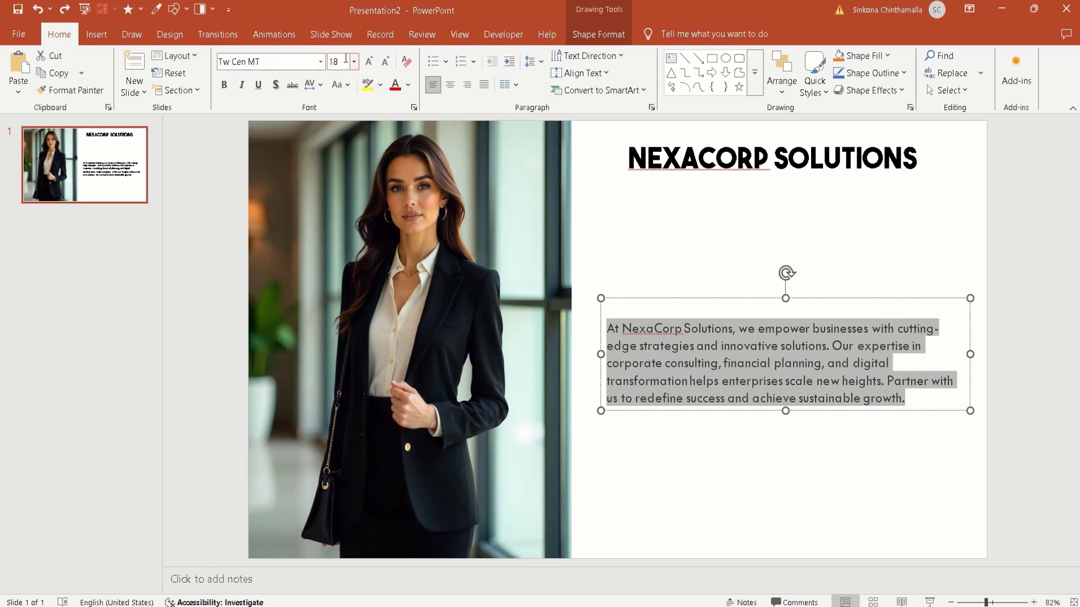
click(346, 59)
text(24)
key(Return)
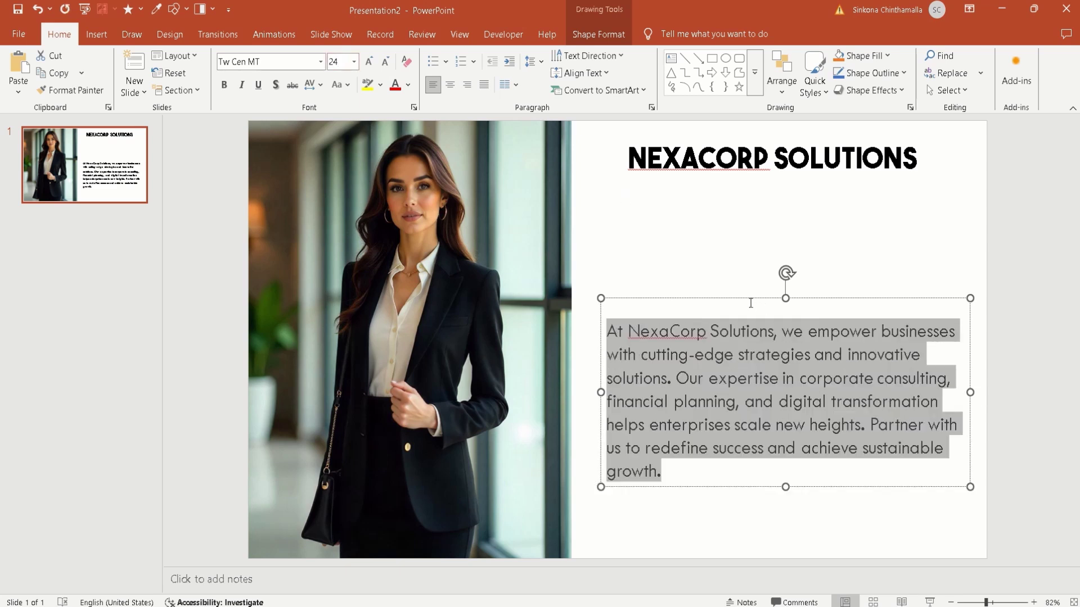
Move the description box up under the title and widen it slightly to the right
drag(747, 302, 738, 215)
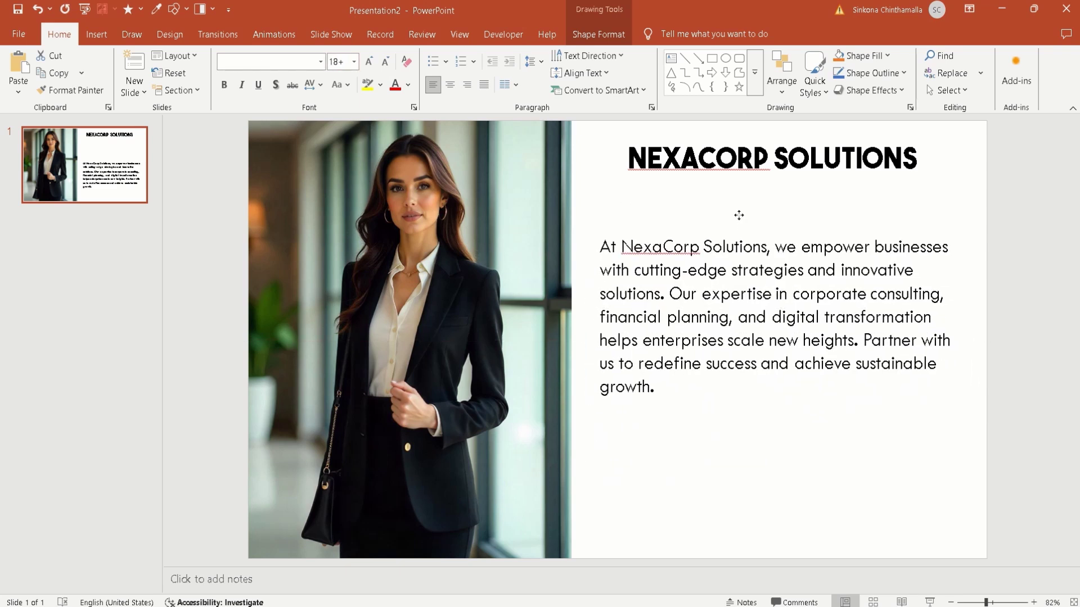
drag(961, 306, 974, 306)
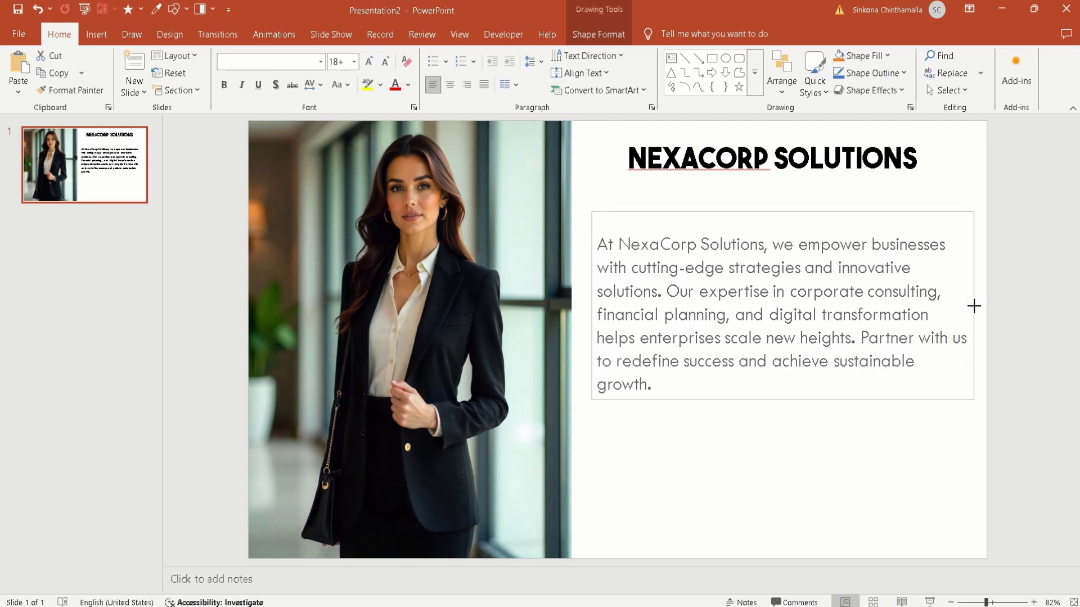
click(846, 448)
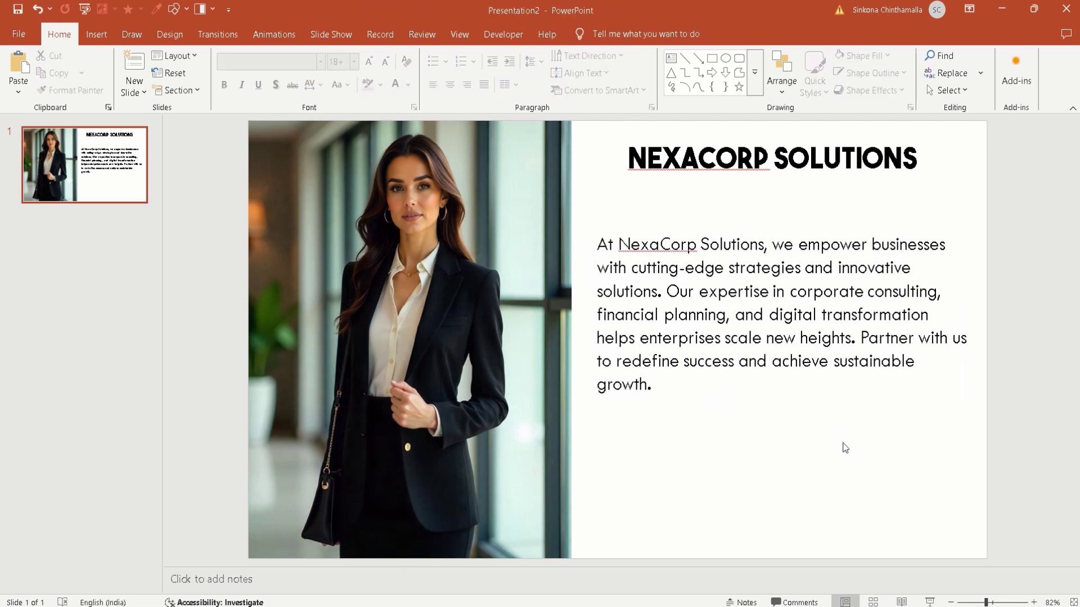
Fill the slide background with the pale mint tone sampled from the photo using the eyedropper
right_click(845, 449)
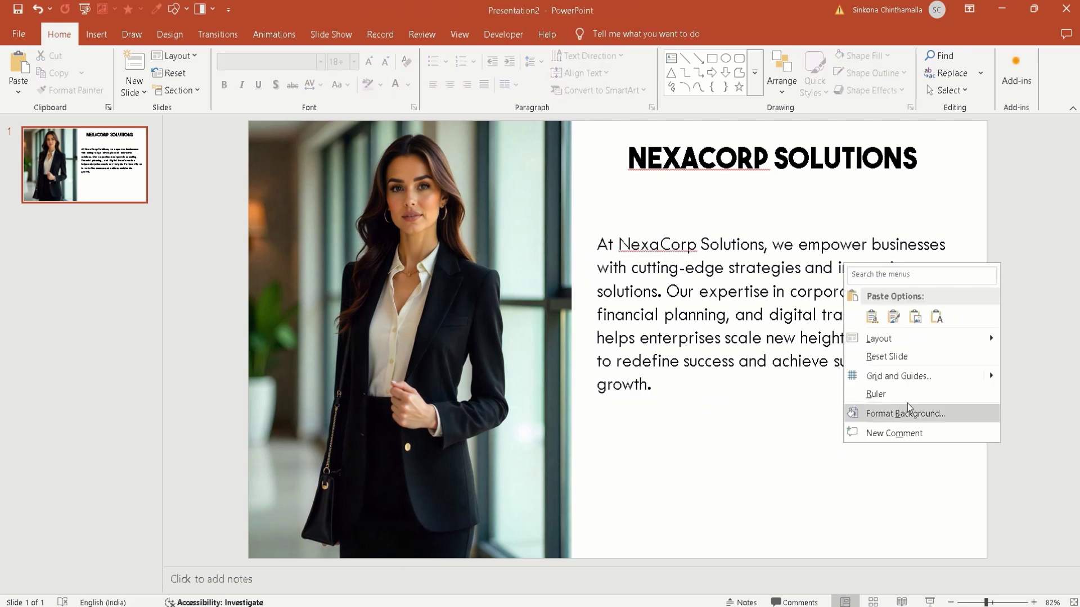
click(916, 414)
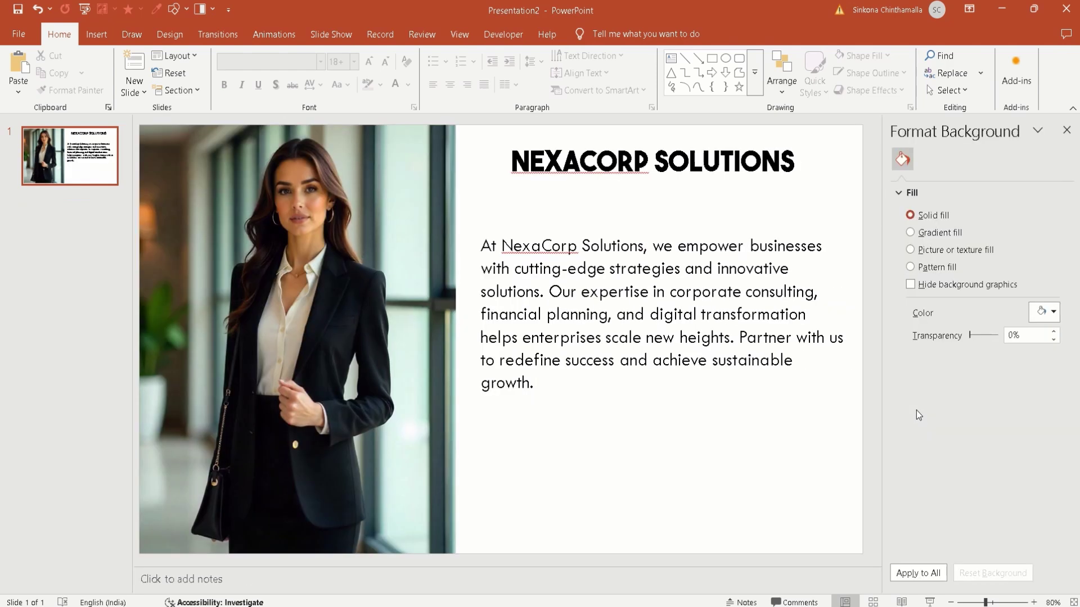
click(1049, 315)
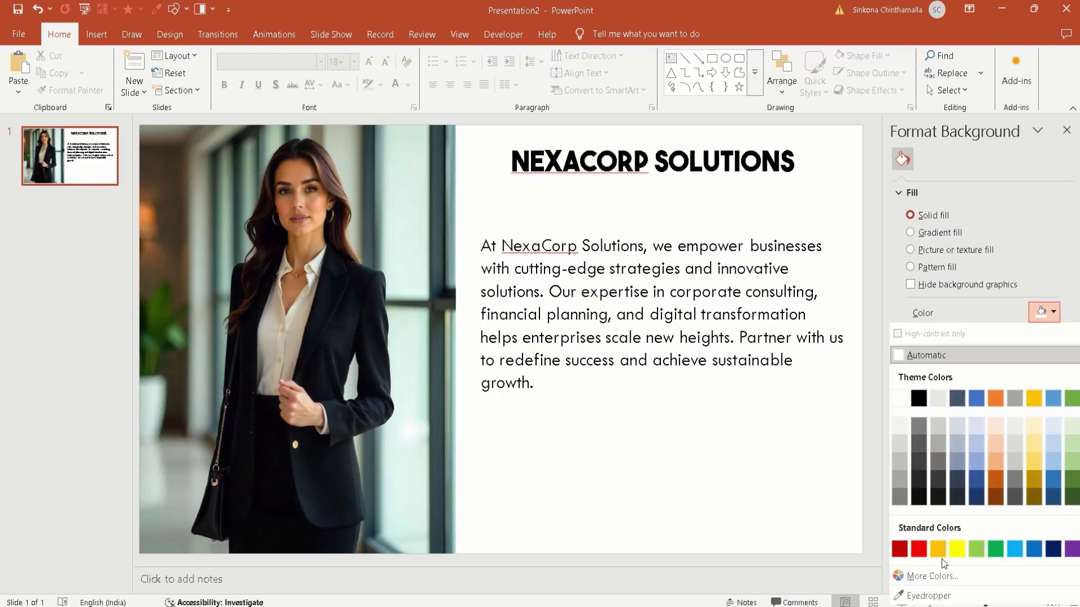
click(929, 596)
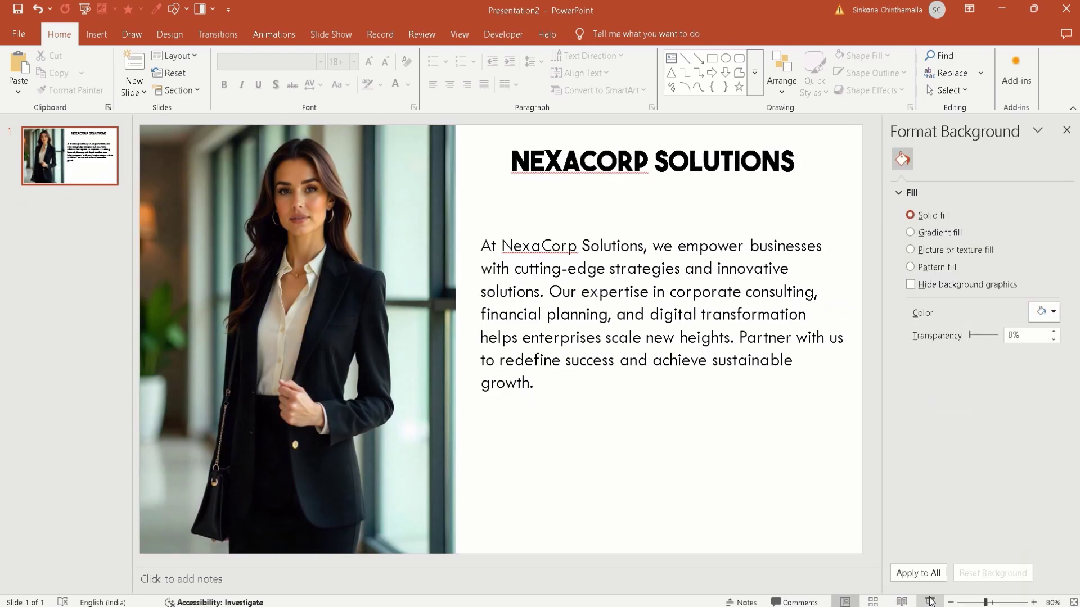
click(421, 328)
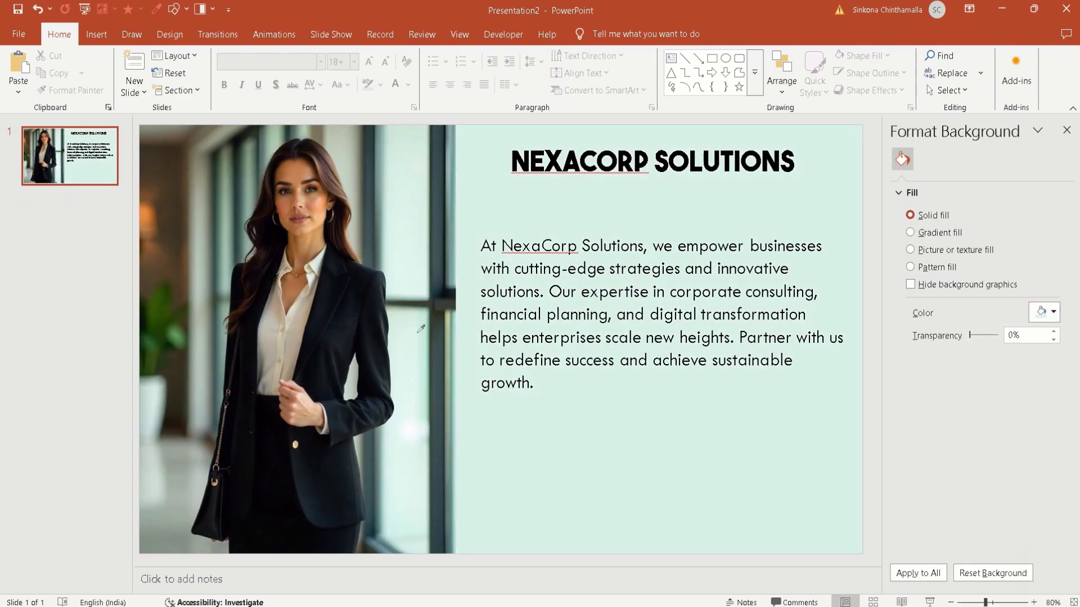
click(1067, 131)
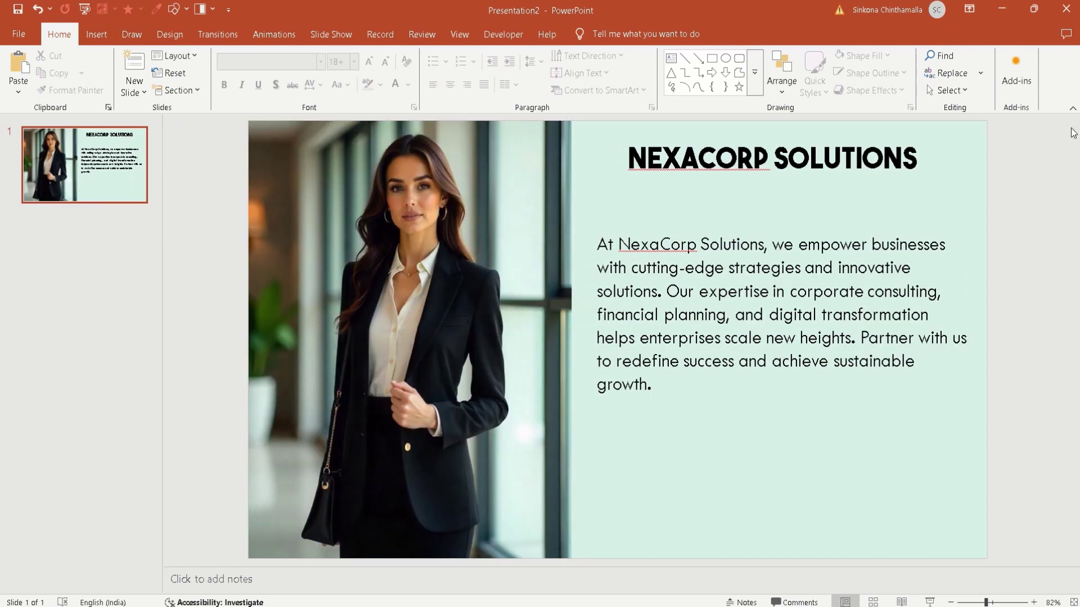